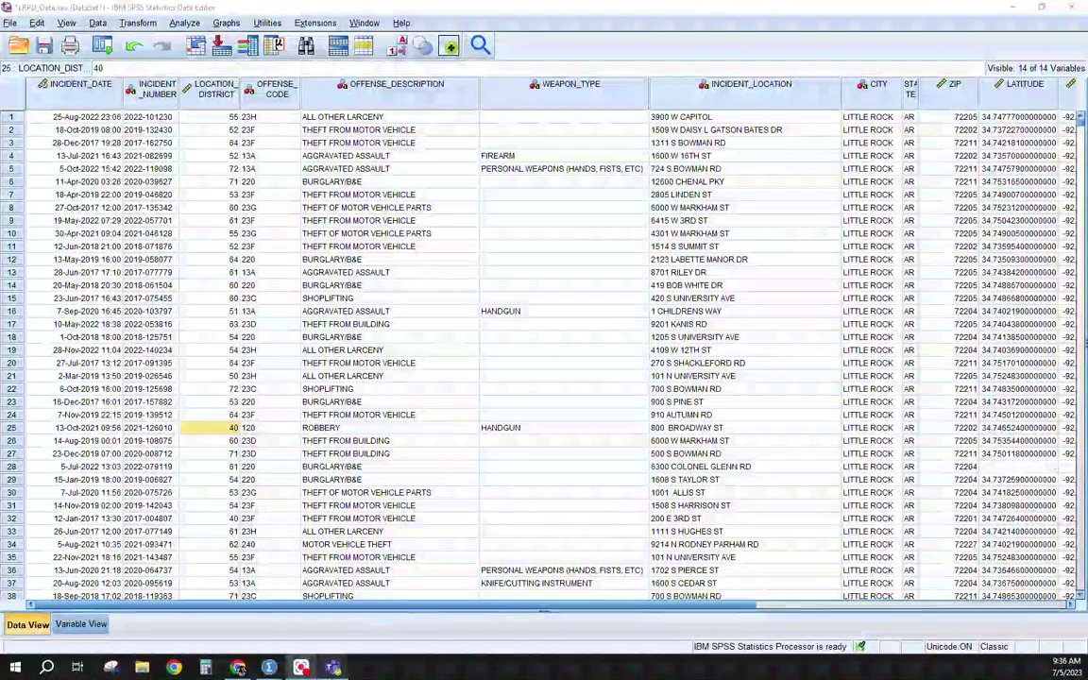
- Bring the LRPD_Open_CrimeData.sps syntax file to the front from the SPSS taskbar
mouse_move(269, 667)
left_click(239, 626)
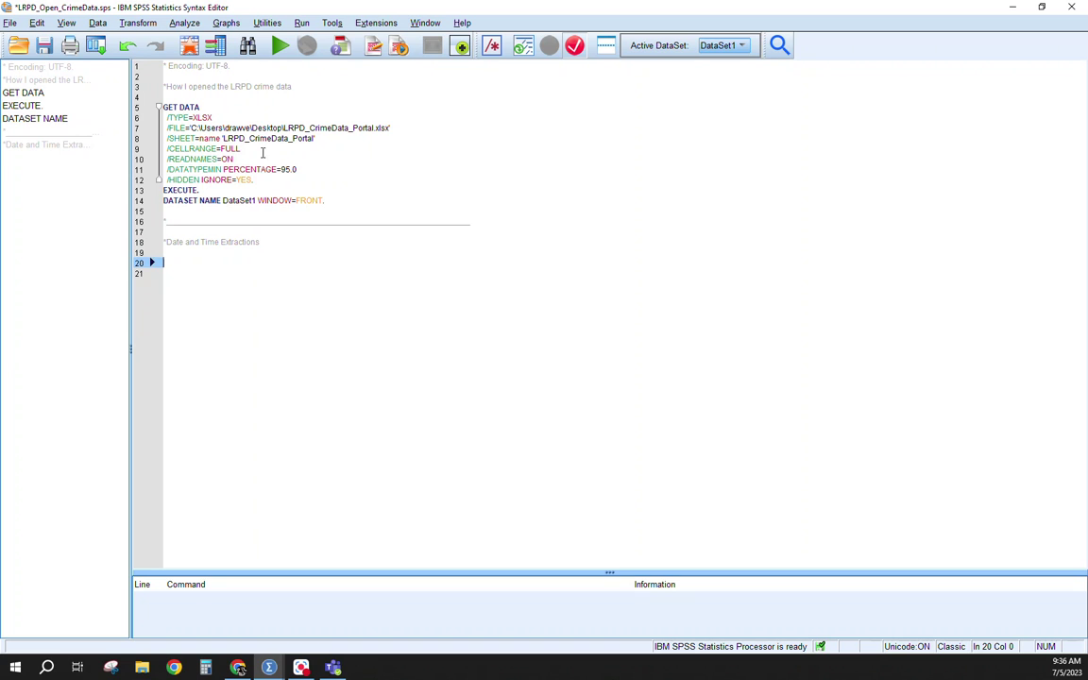
- Place the caret on empty line 17 below the Date and Time Extractions comment
left_click_drag(166, 242, 267, 241)
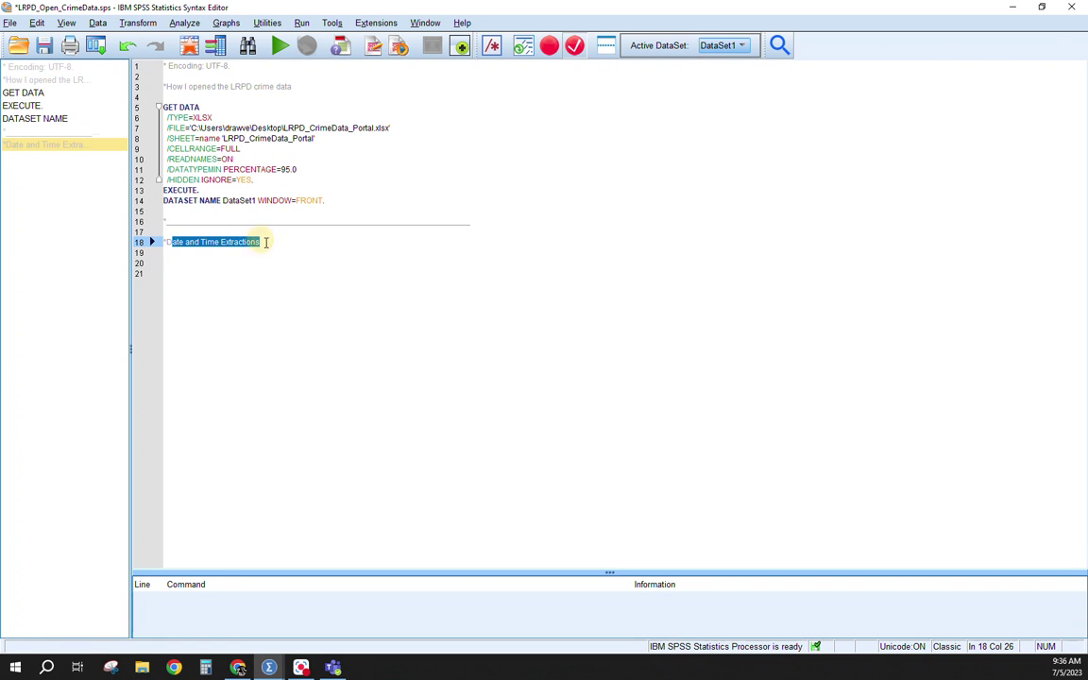
left_click(266, 241)
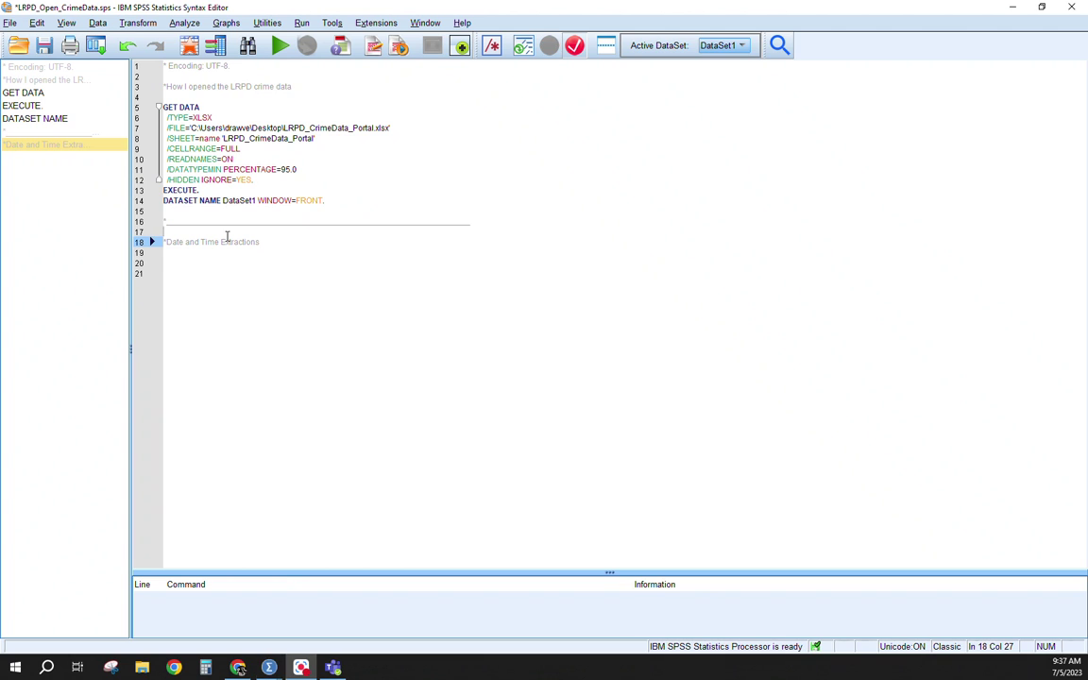
left_click(227, 236)
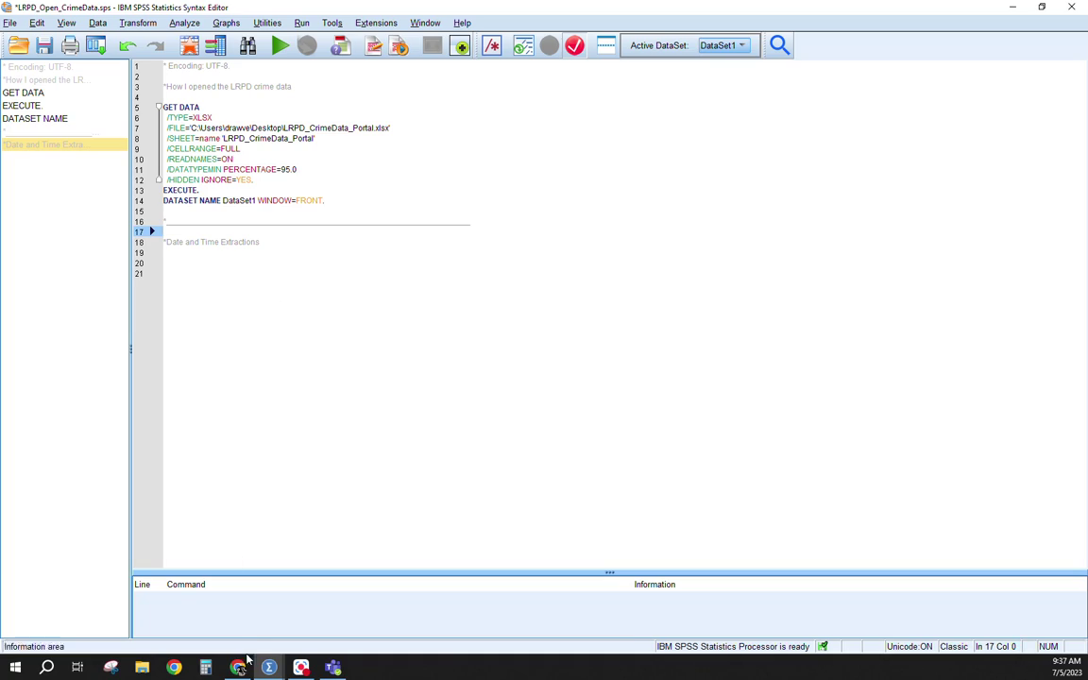
left_click(269, 667)
- In Variable View, confirm INCIDENT_DATE's Date type and close the Variable Type dialog unchanged
left_click(305, 626)
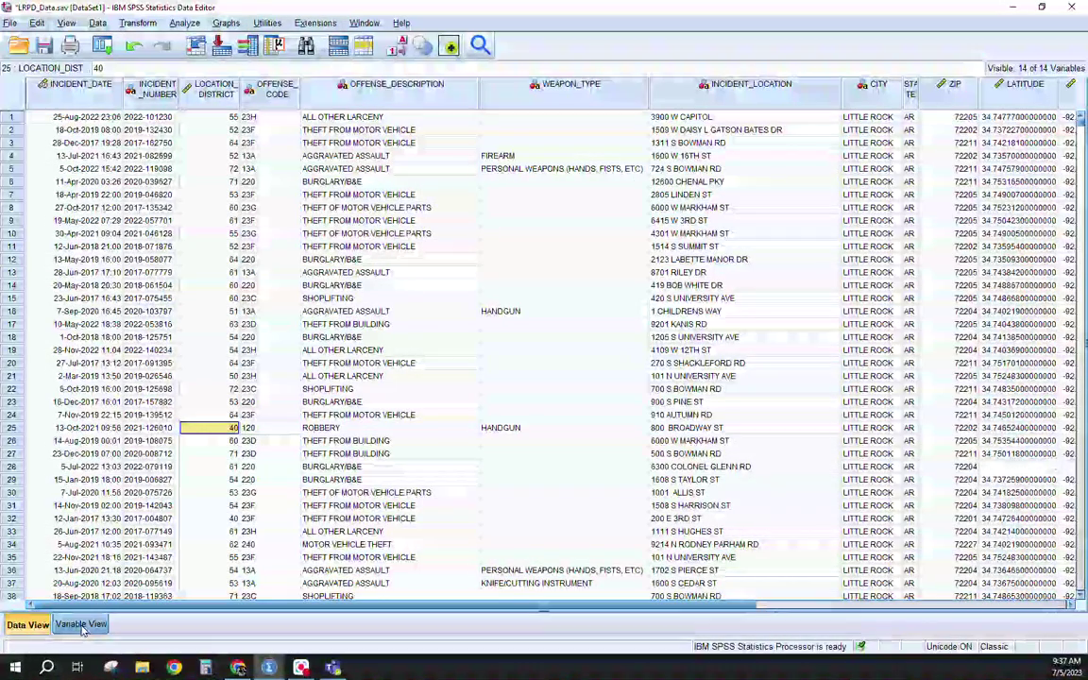
left_click(81, 625)
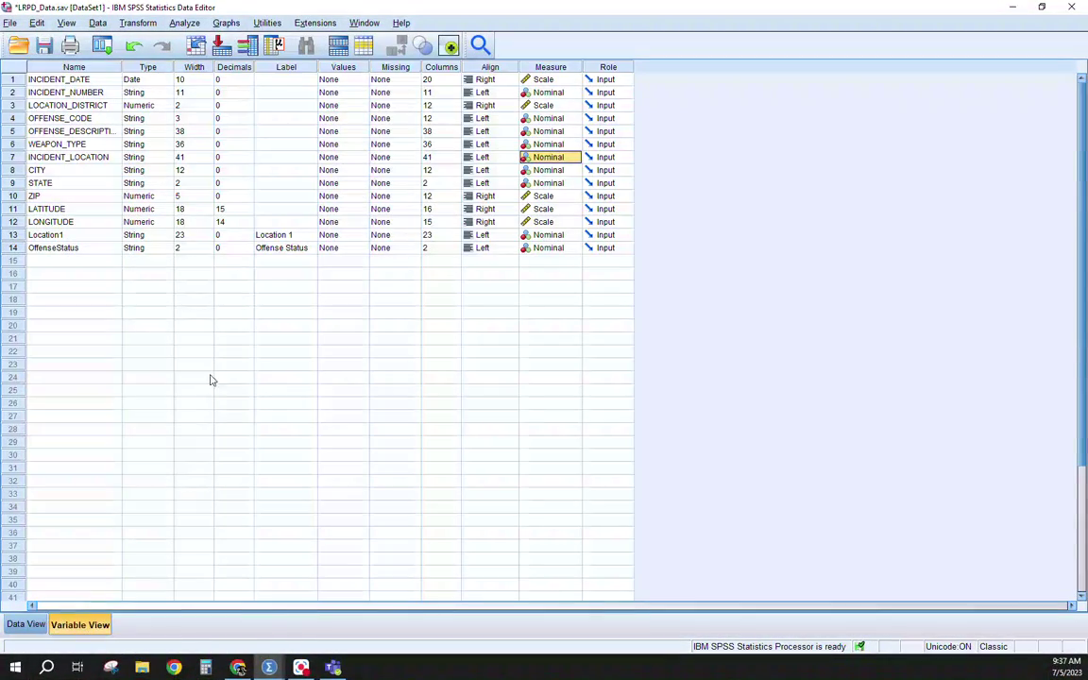
left_click(156, 81)
left_click(164, 81)
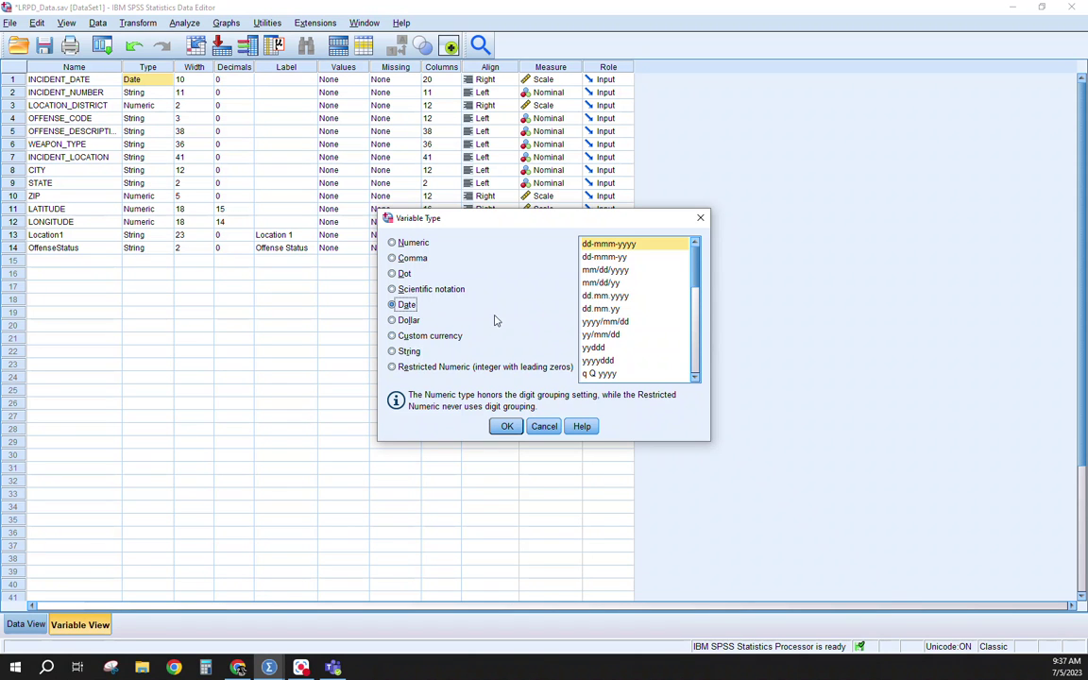
left_click_drag(700, 255, 674, 229)
left_click(700, 219)
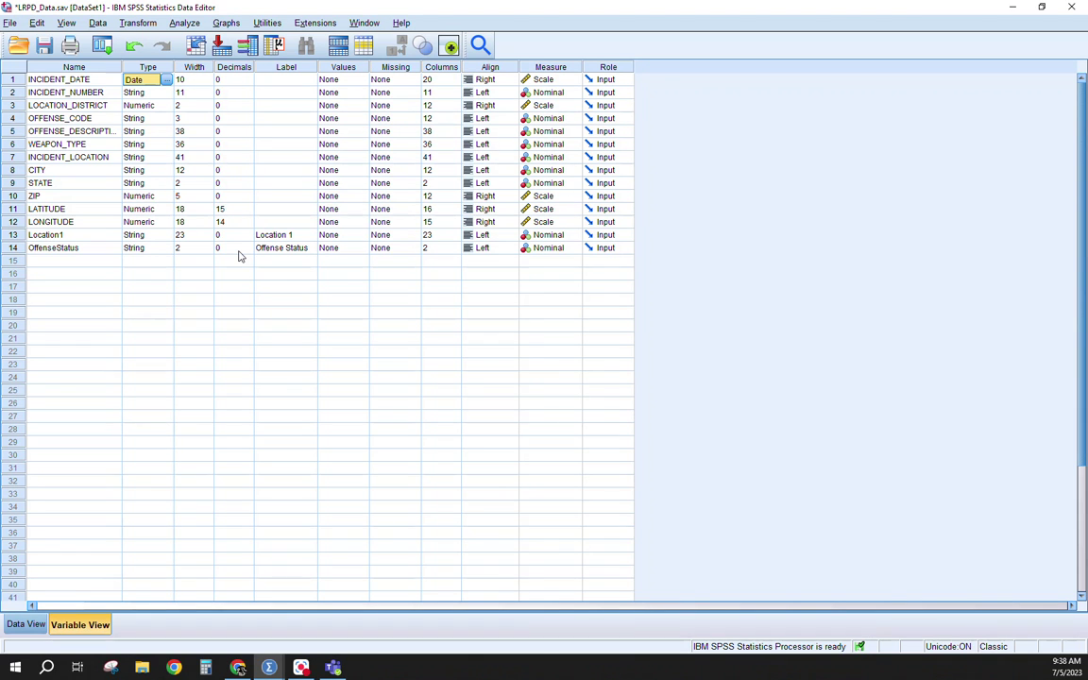
- Glance at the variable definitions, then return to the Data View grid
left_click(26, 624)
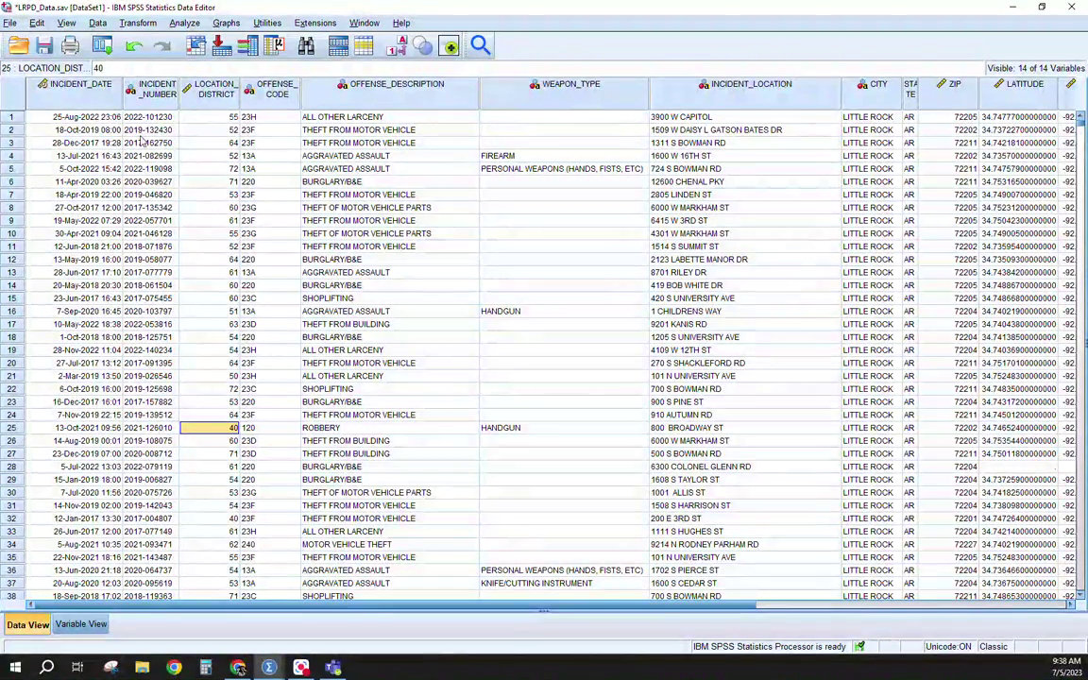
key("ctrl+t")
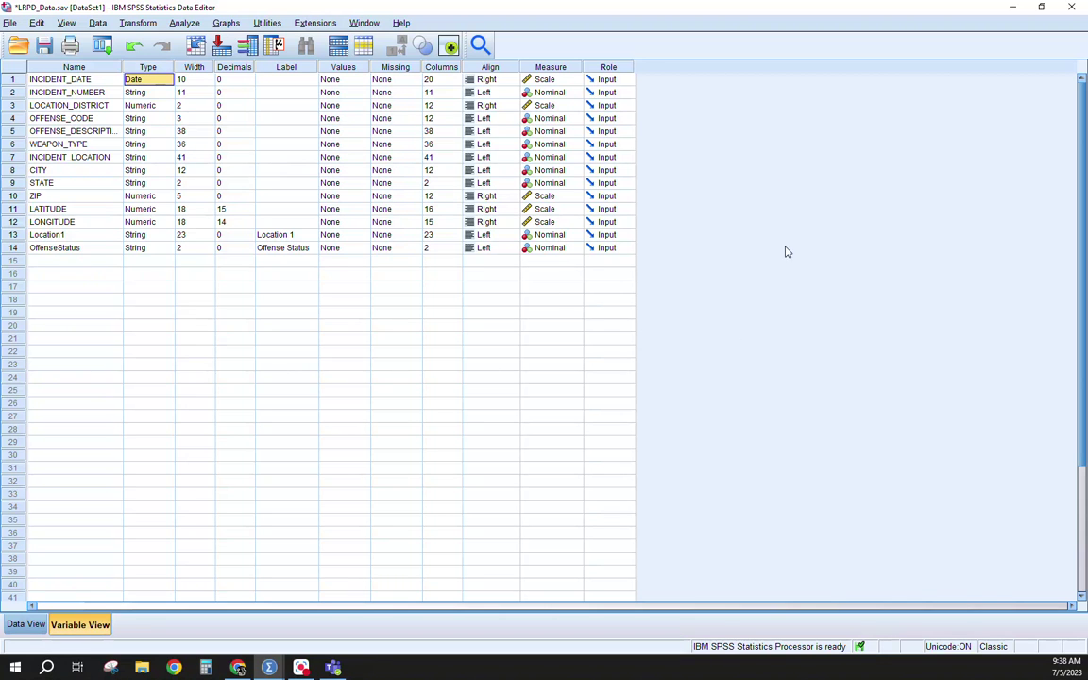
left_click(71, 260)
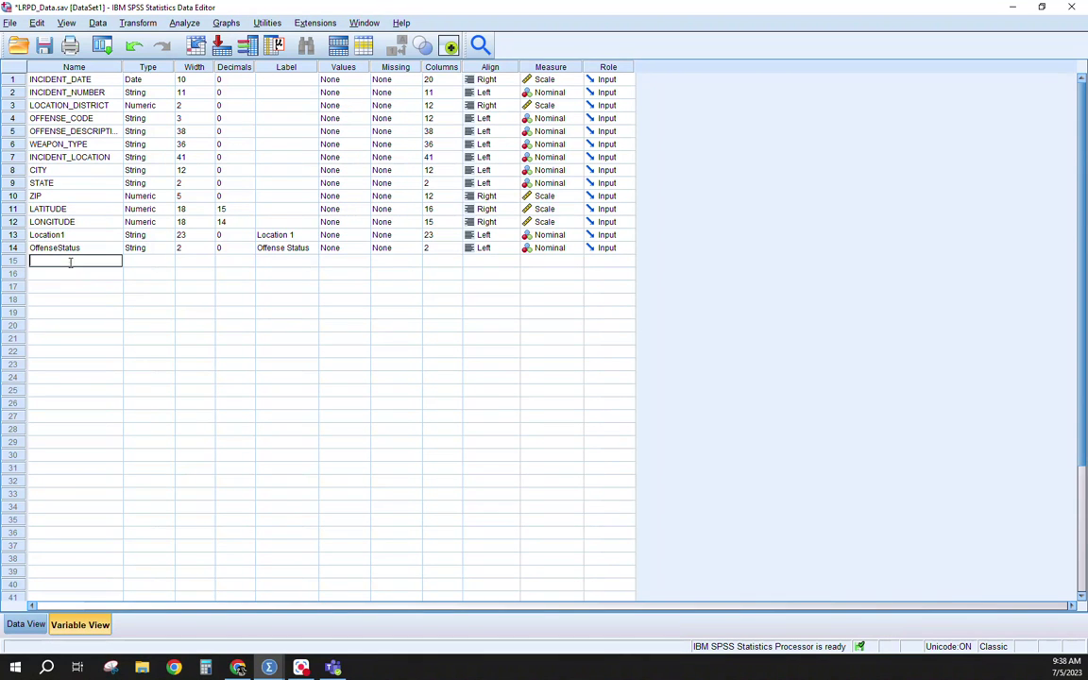
left_click(66, 298)
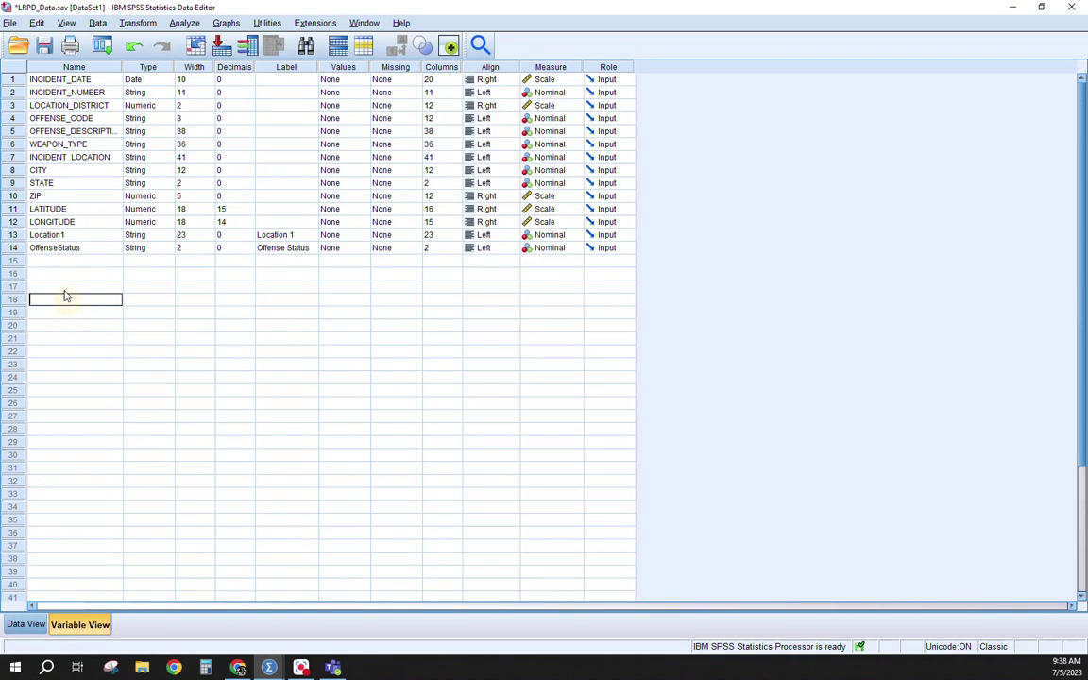
left_click(26, 623)
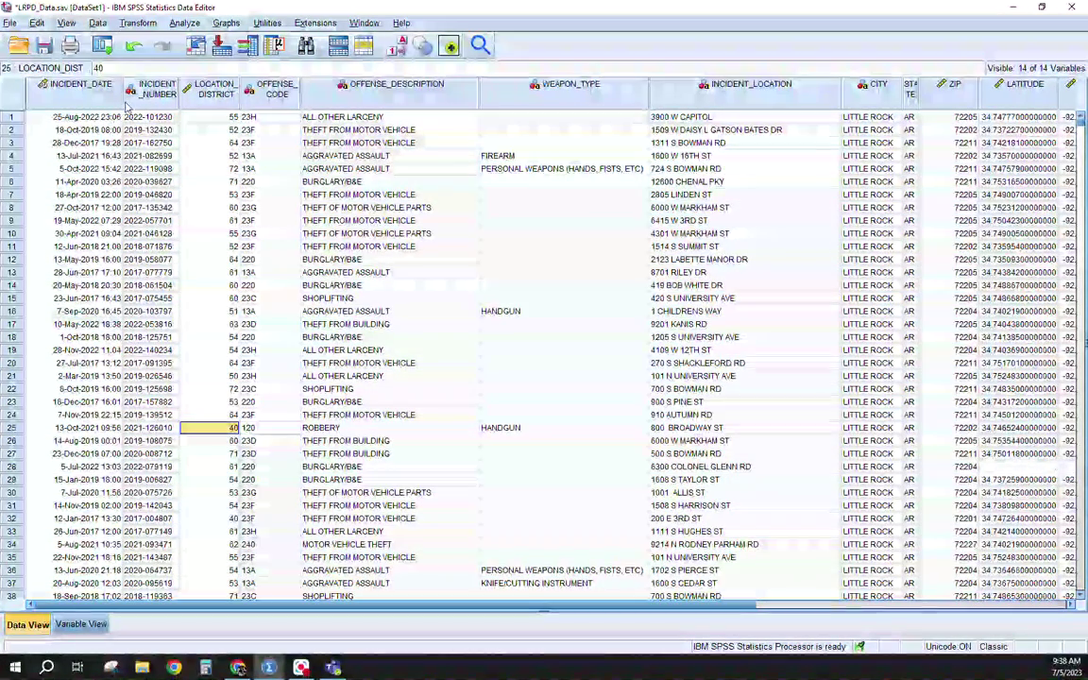
- Widen the INCIDENT_DATE and INCIDENT_NUMBER columns to show full dates and times
left_click_drag(124, 90, 82, 103)
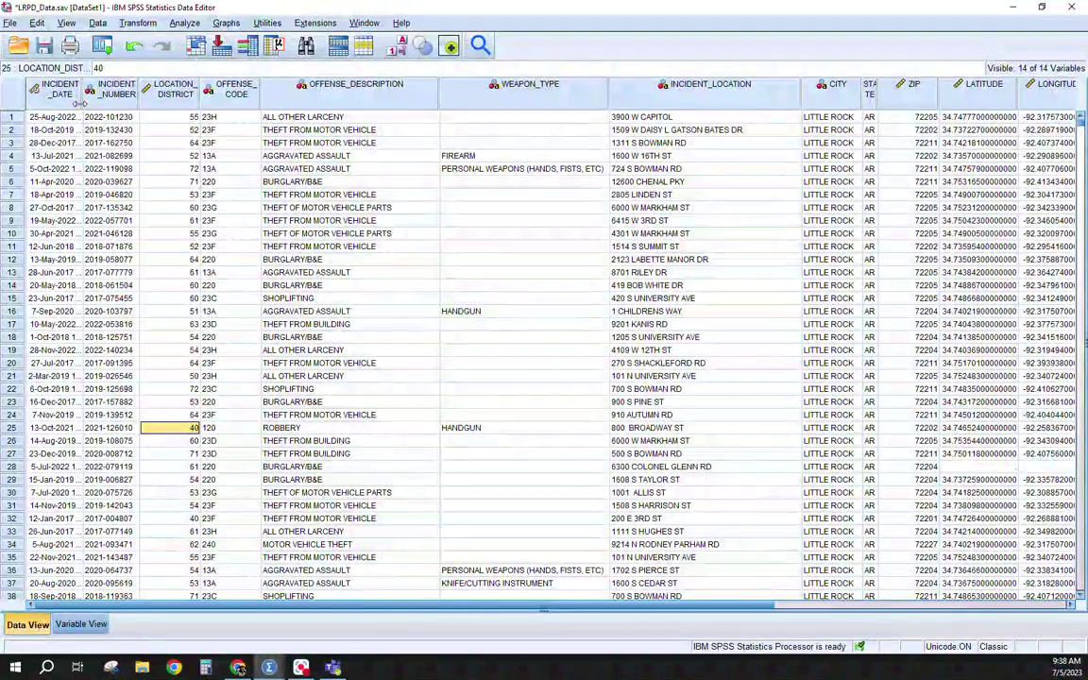
left_click_drag(77, 99, 116, 104)
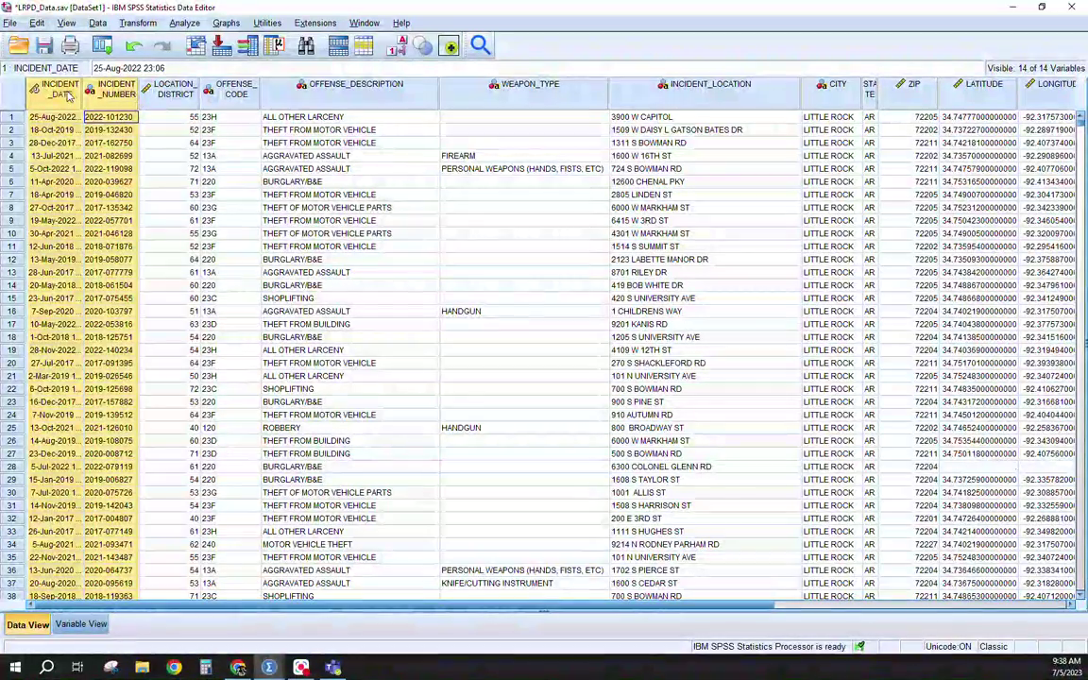
left_click_drag(83, 94, 137, 94)
left_click(234, 120)
left_click(112, 84)
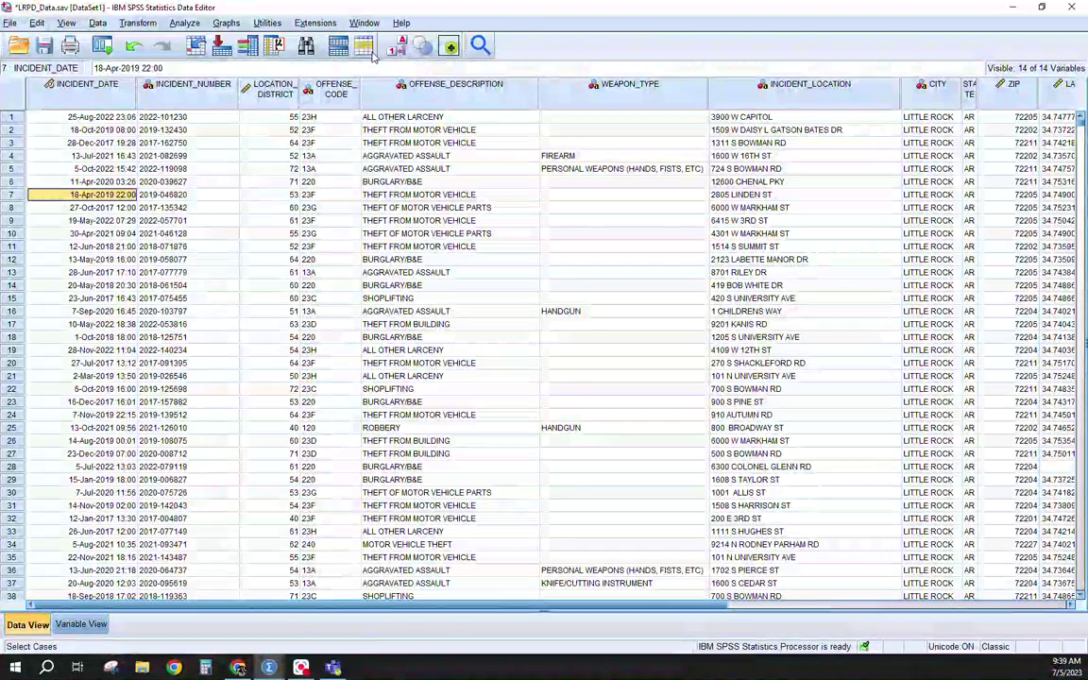
- Browse the File and Data menus, then launch Transform > Date and Time Wizard
left_click(10, 23)
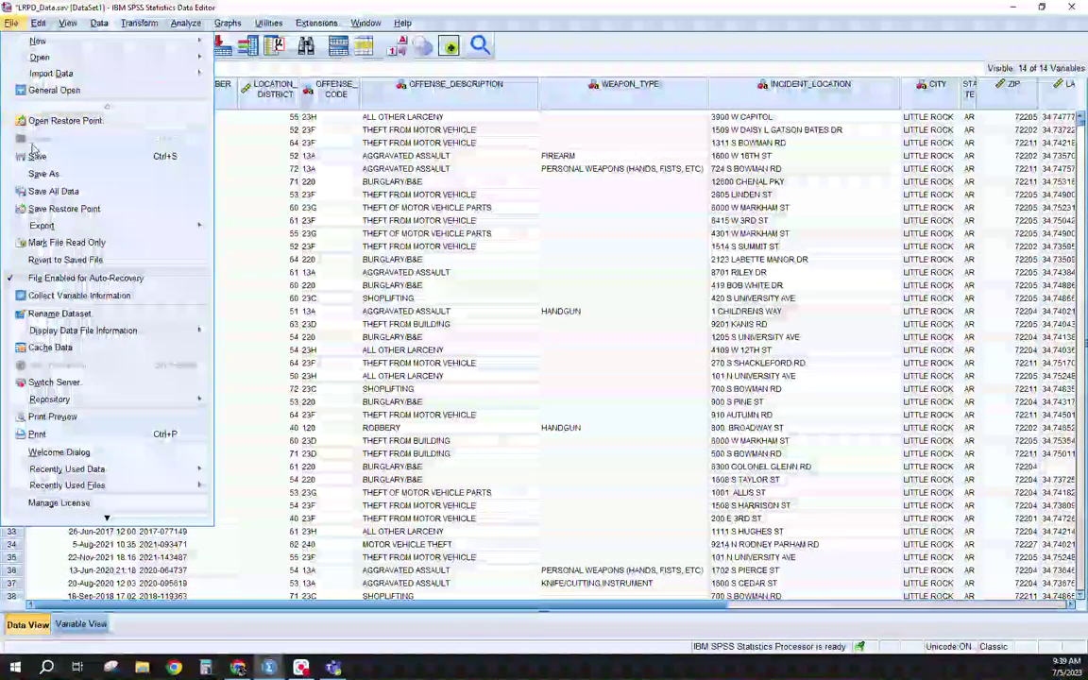
left_click(94, 26)
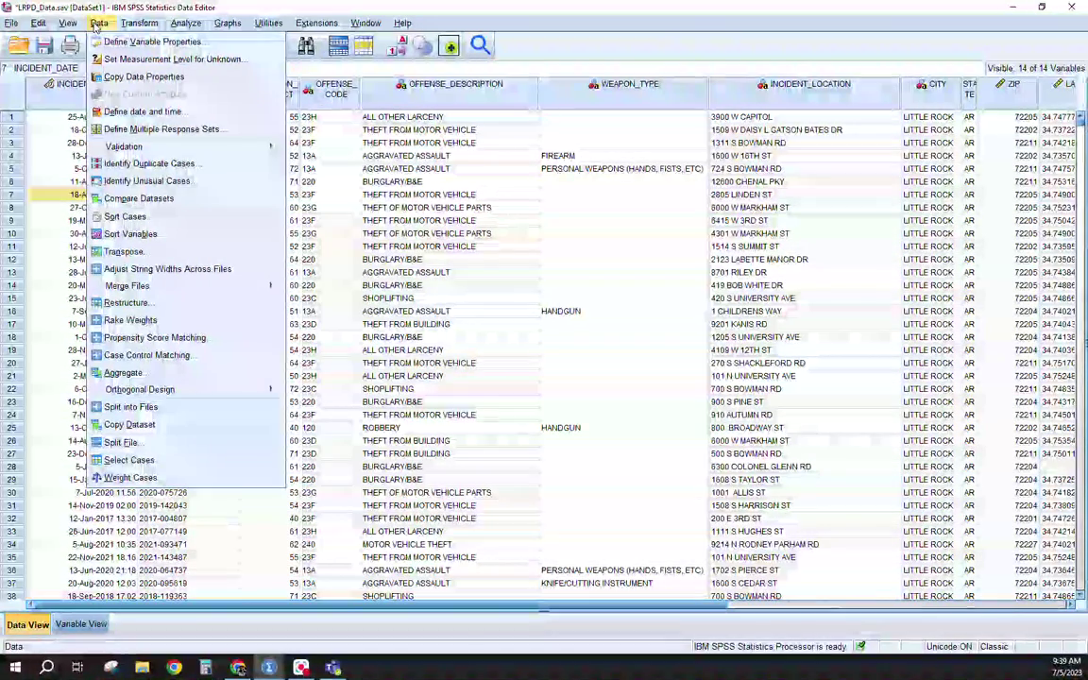
mouse_move(139, 28)
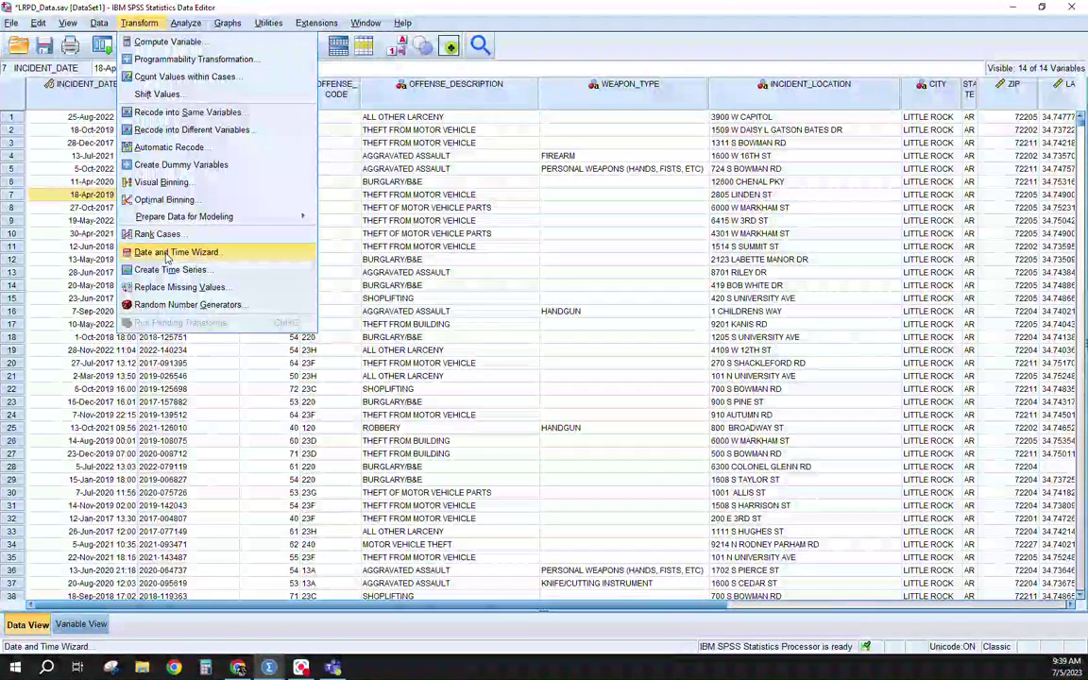
left_click(170, 252)
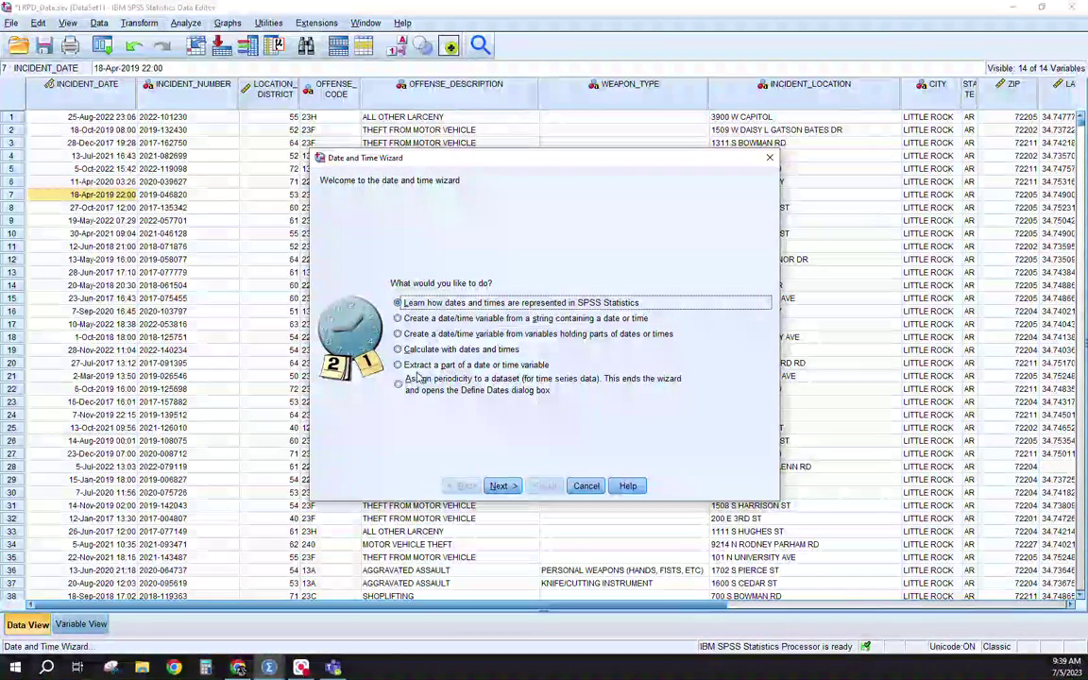
- Extract Year from INCIDENT_DATE as 'Year', labelled 'Year of Incident Date', and paste the syntax
left_click(404, 368)
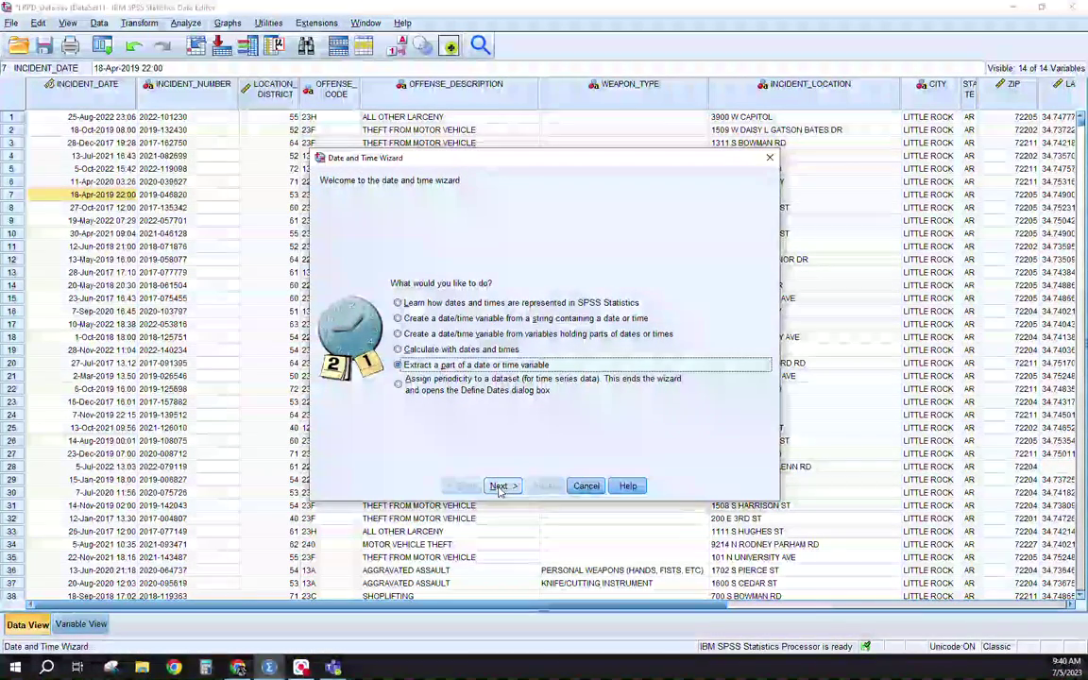
left_click(500, 486)
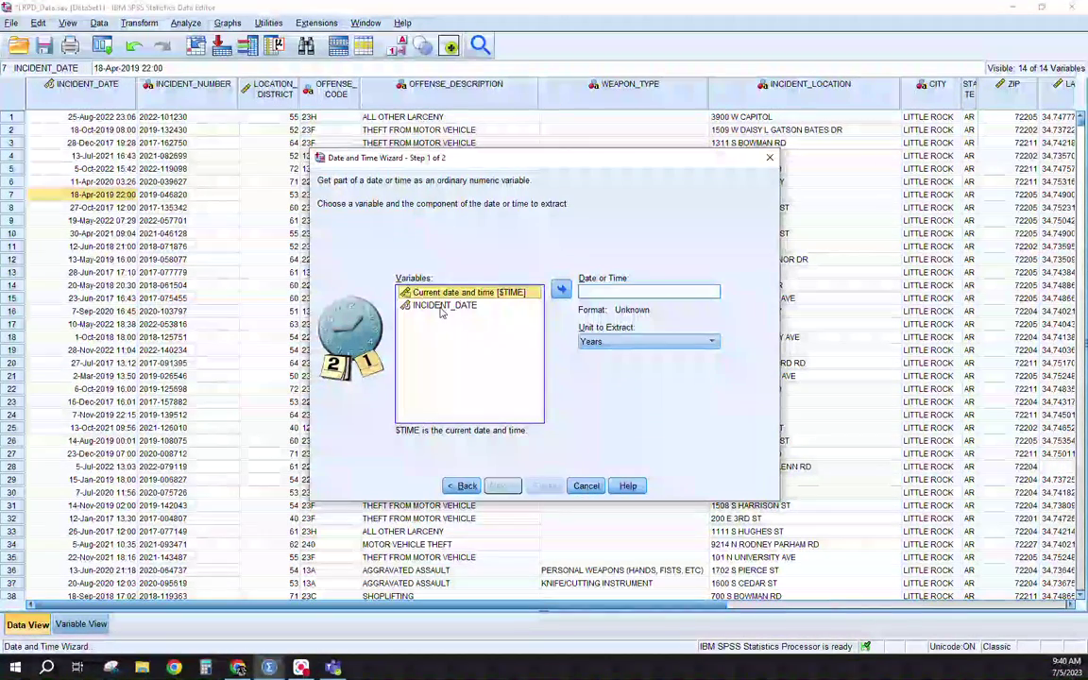
left_click(559, 291)
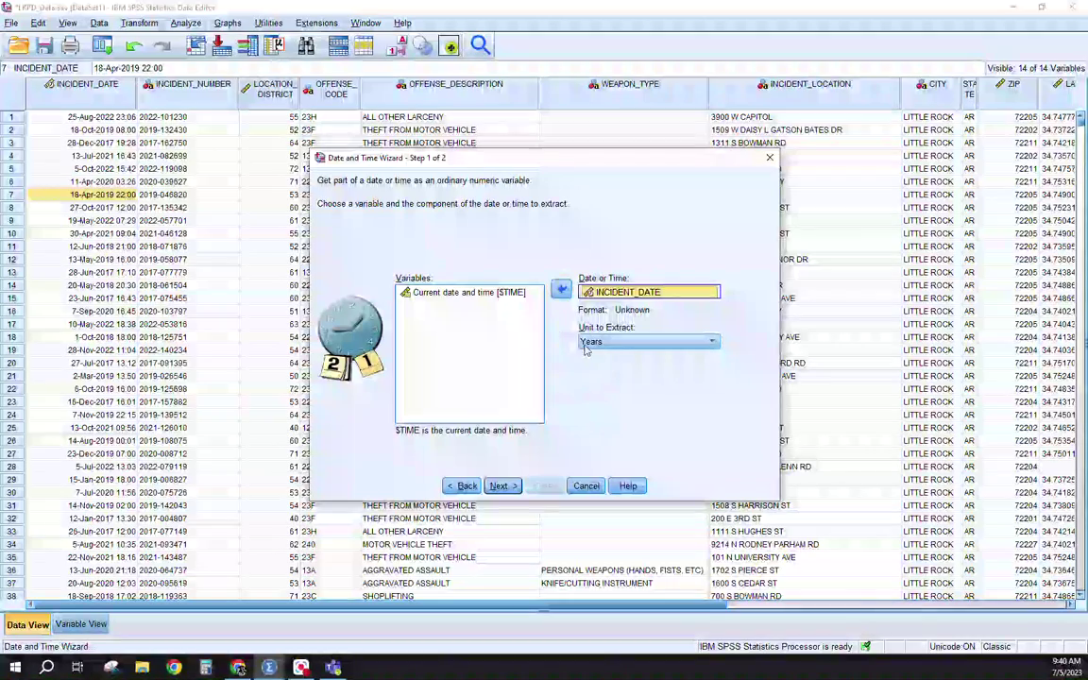
left_click(507, 487)
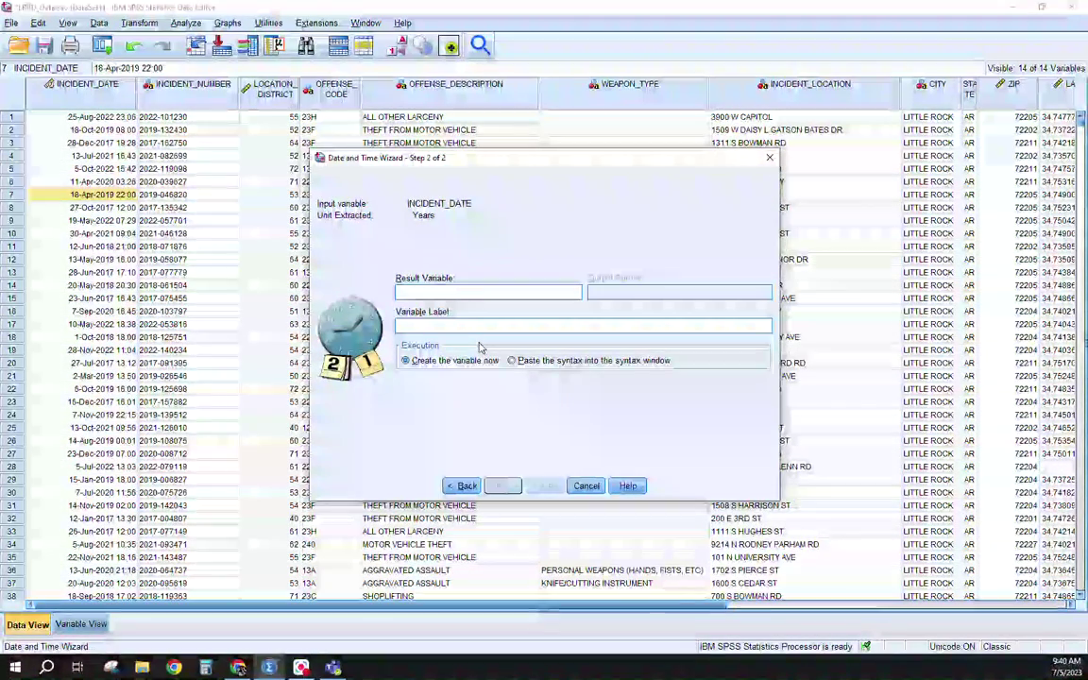
type("Year")
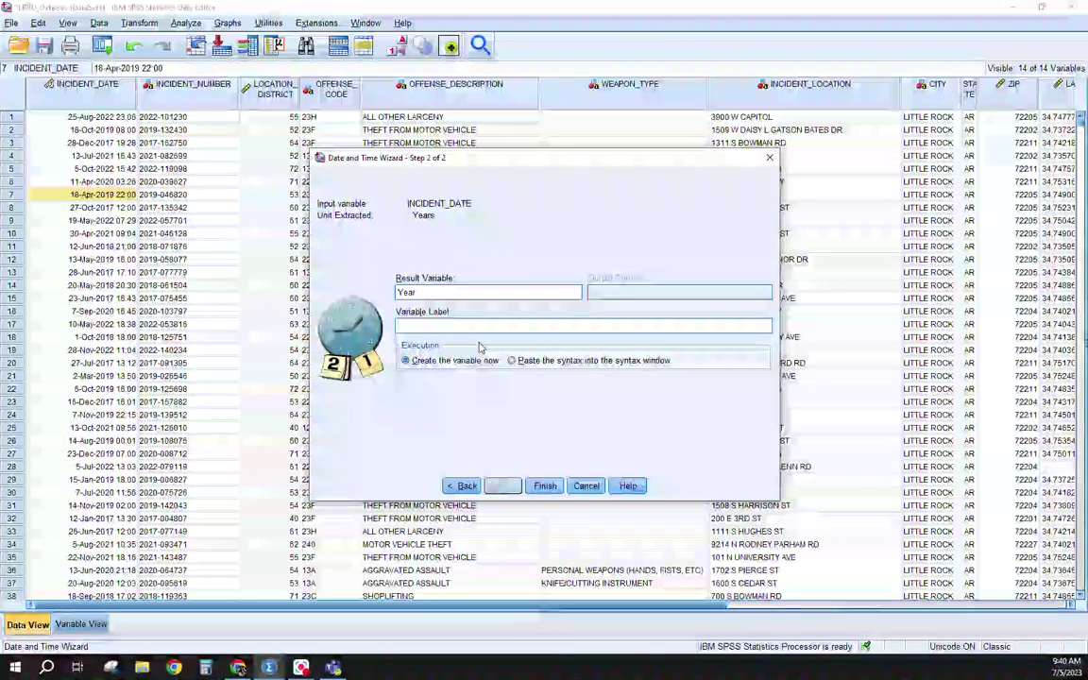
type("Year")
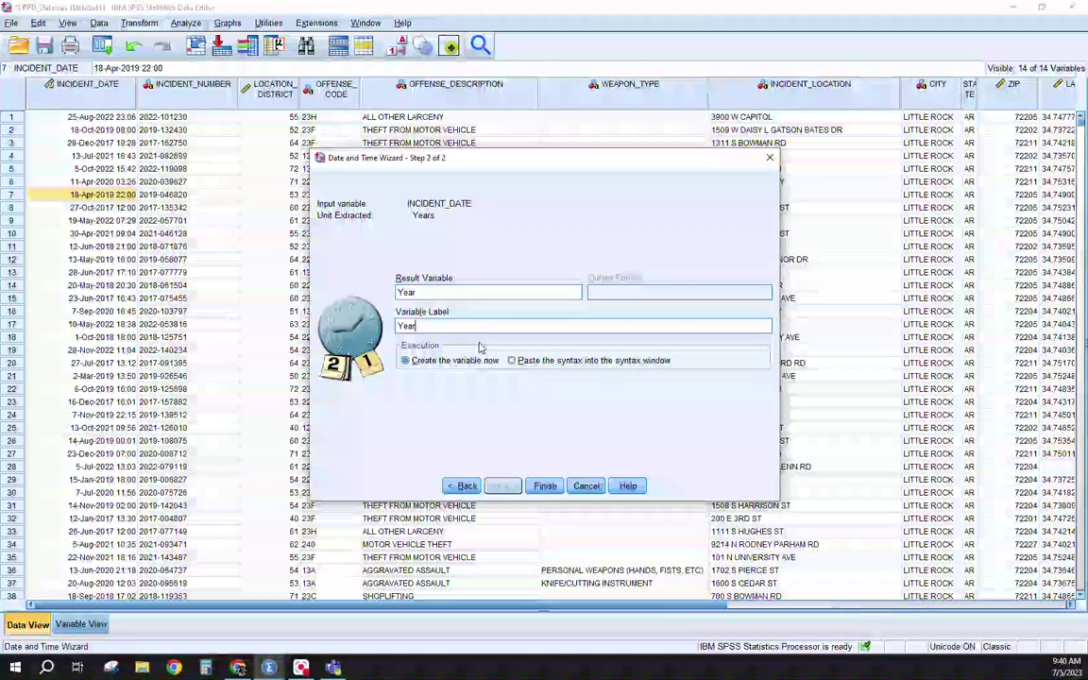
type(" of Incident Date")
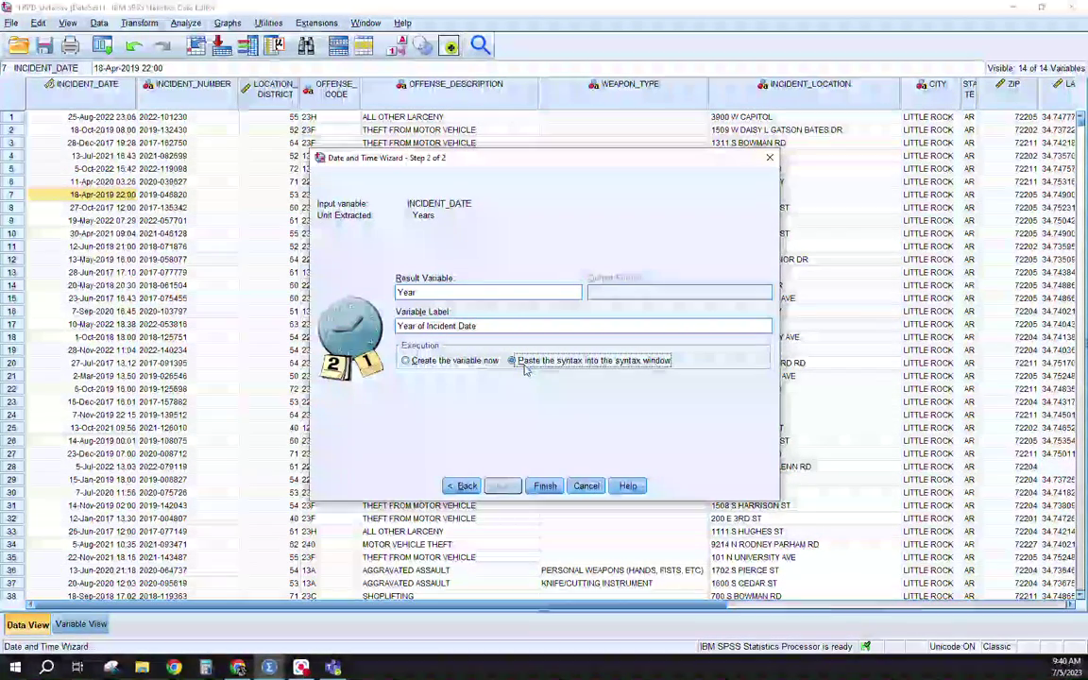
left_click(546, 486)
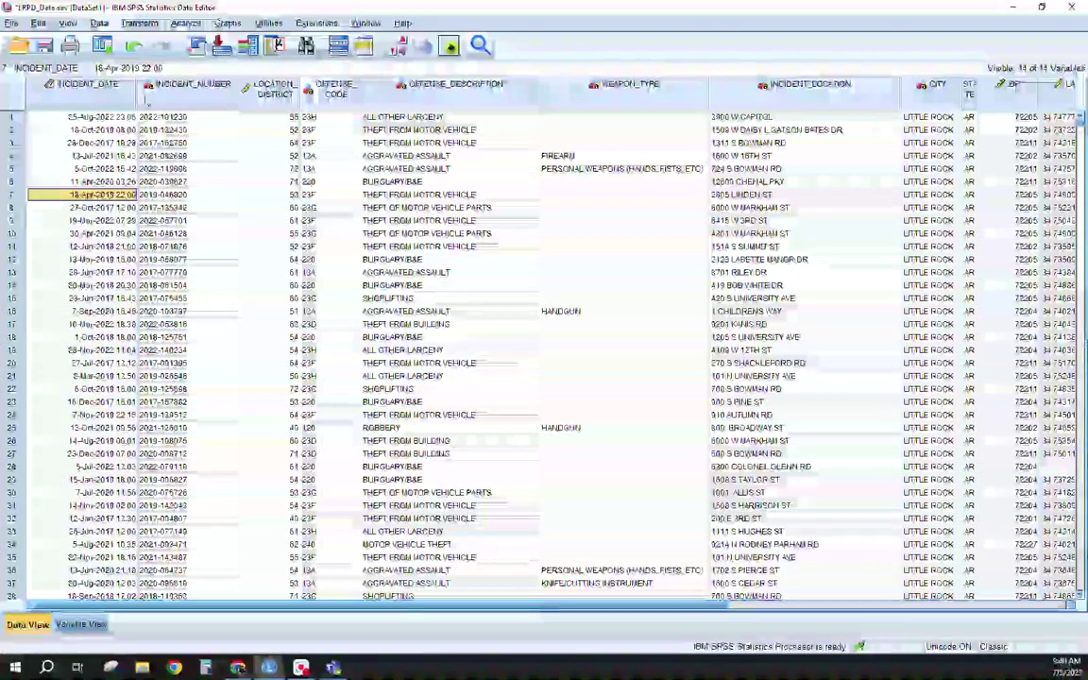
- Start a Date and Time Wizard extraction with INCIDENT_DATE as the source date
left_click(139, 22)
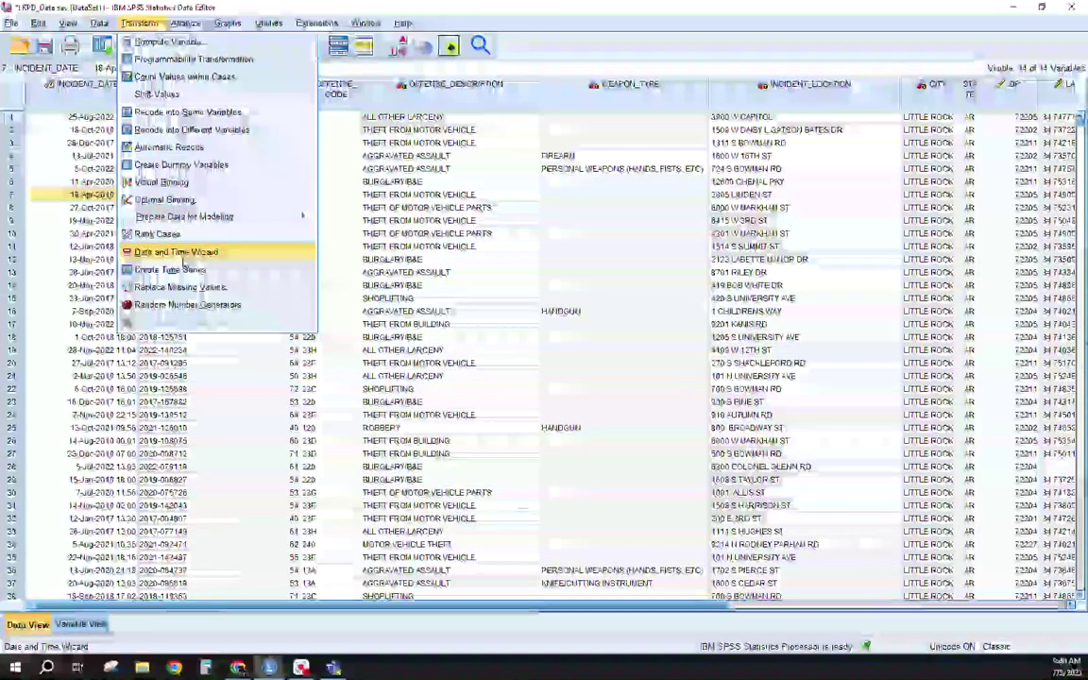
left_click(175, 253)
left_click(425, 366)
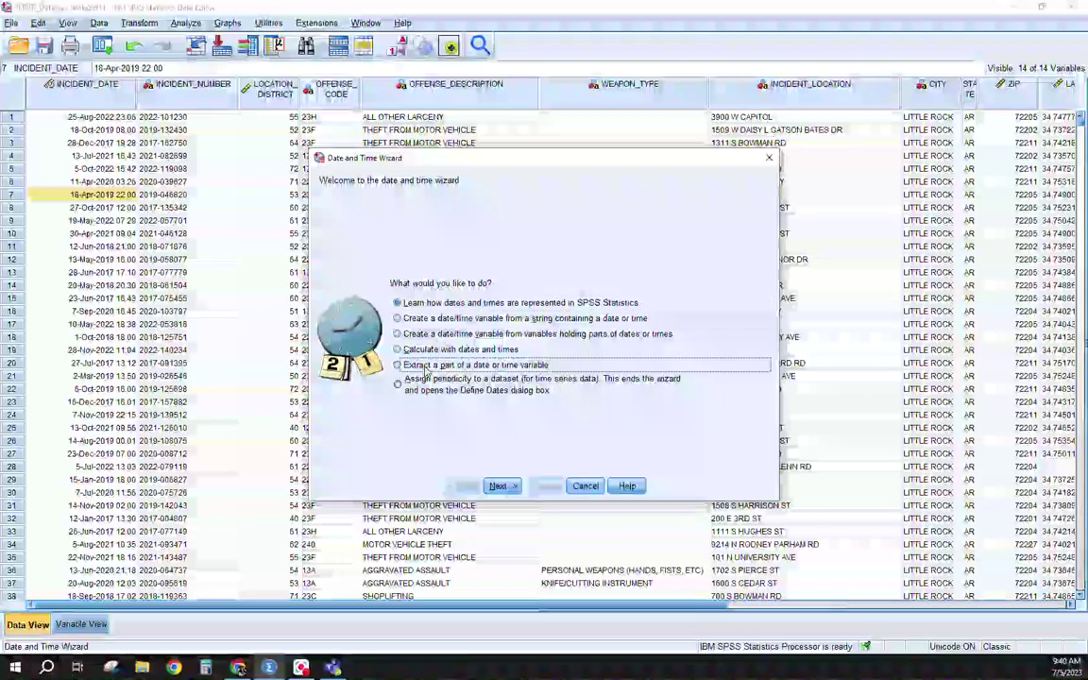
left_click(498, 485)
left_click(444, 305)
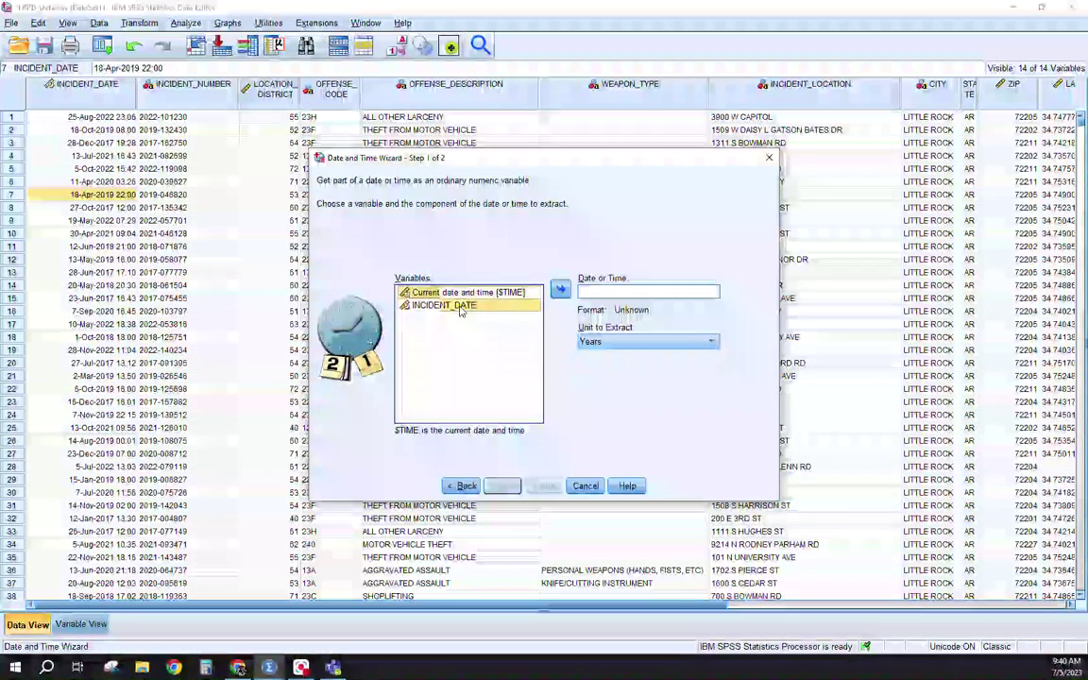
left_click(560, 289)
- Extract Months as 'Month', labelled 'Month of Incident Date', paste the syntax, and reopen the wizard
left_click(620, 341)
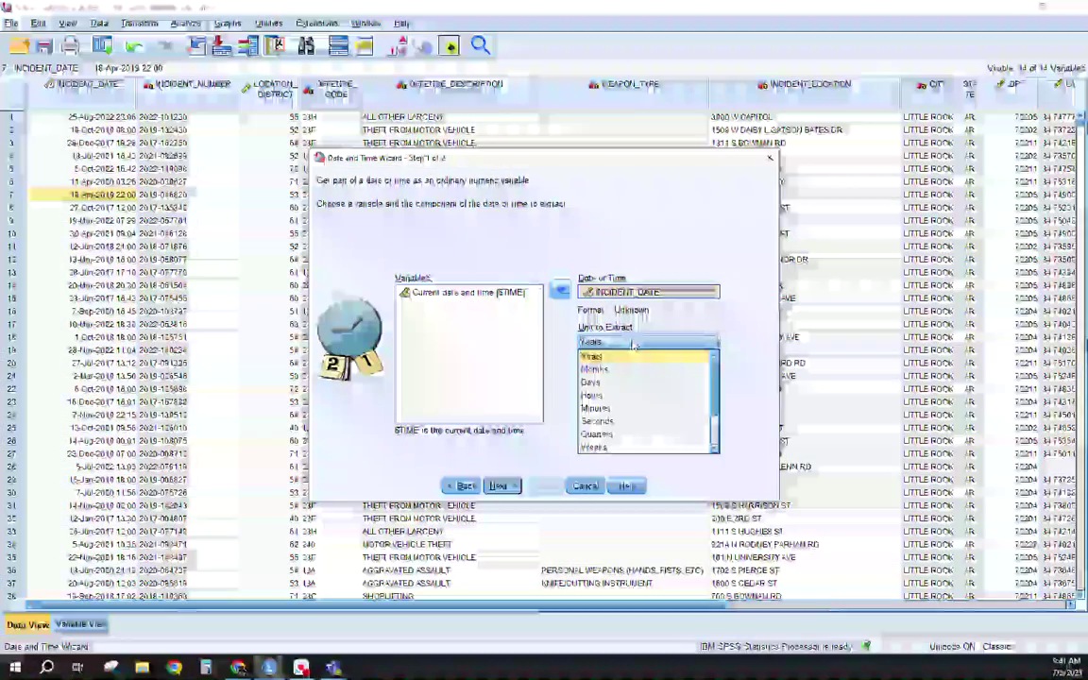
left_click(620, 373)
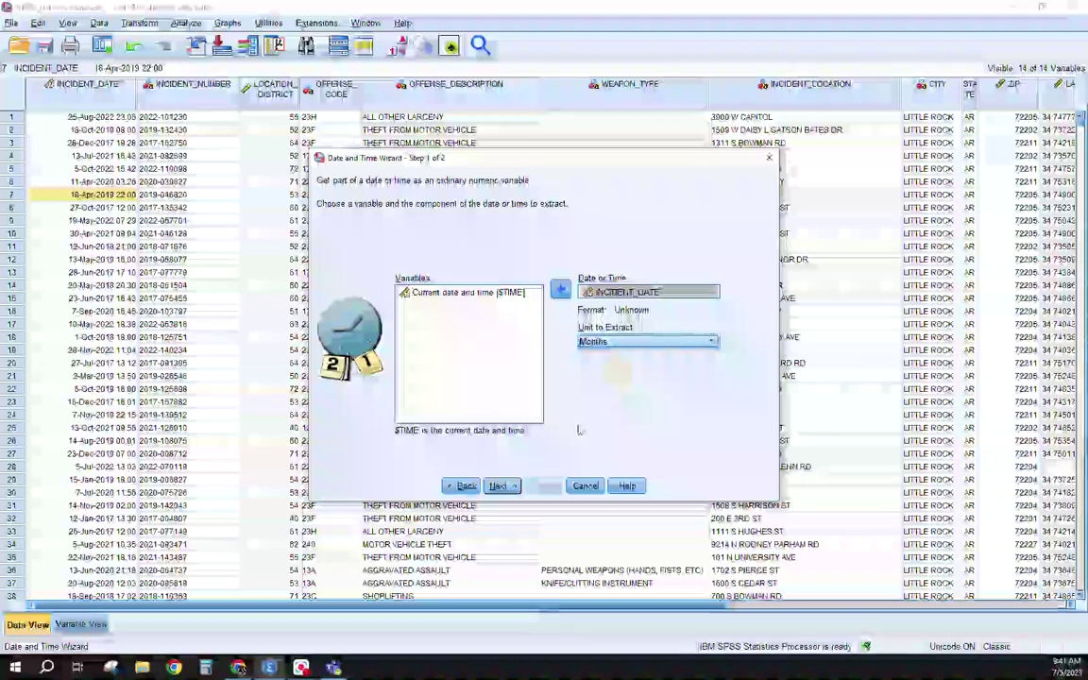
left_click(498, 485)
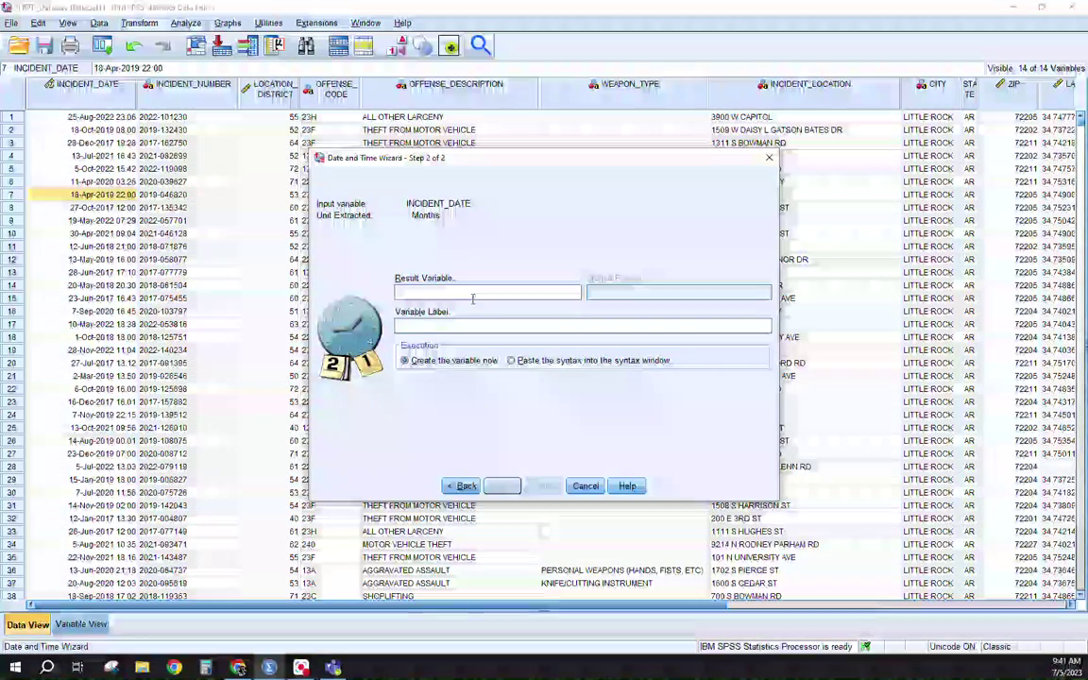
type("Month")
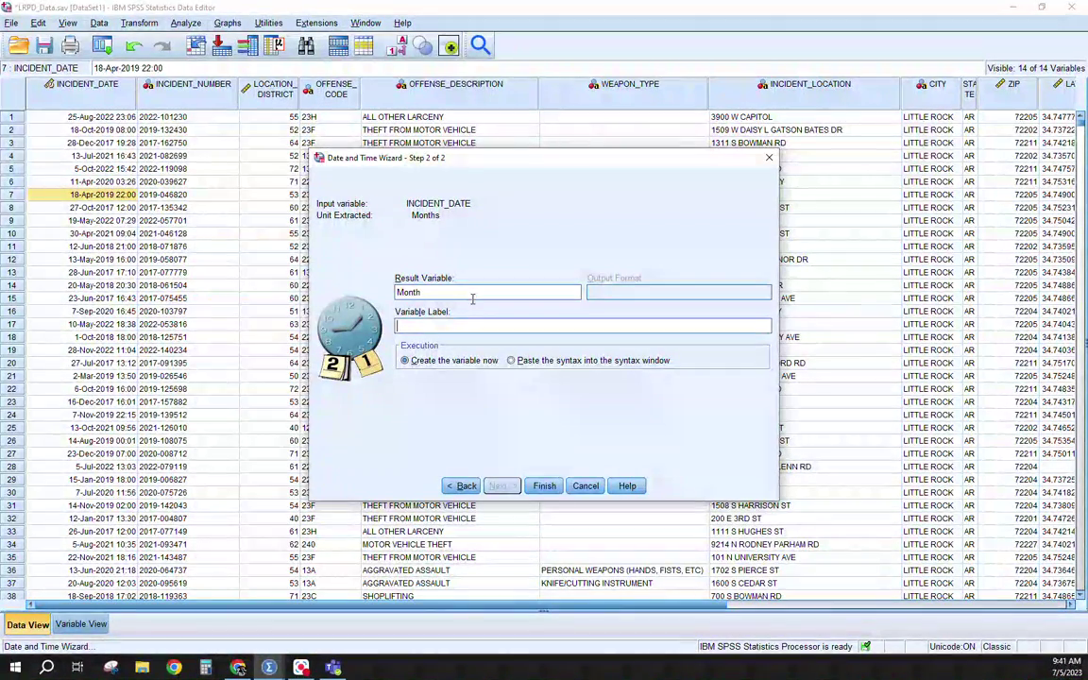
type("Month of Inci")
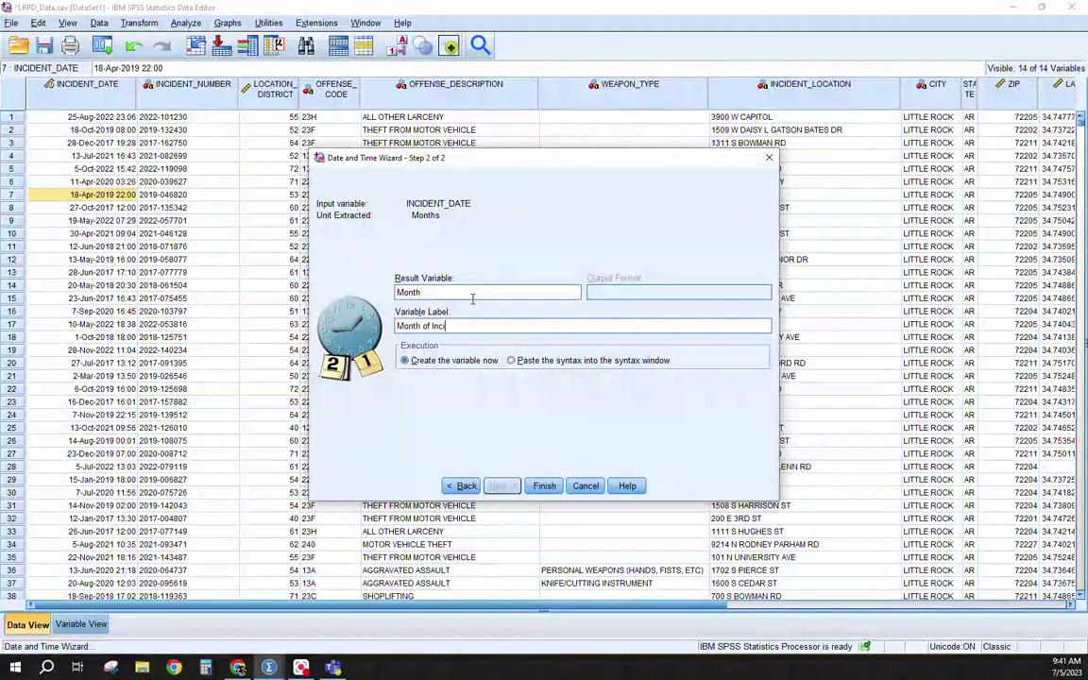
type("dent Date")
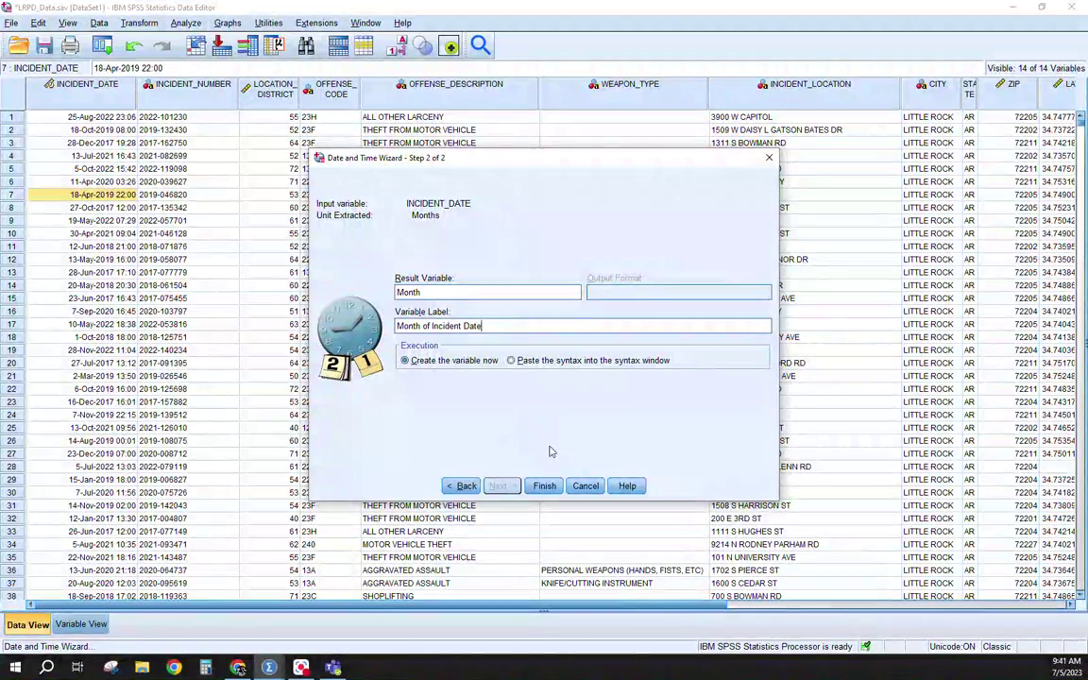
left_click(548, 360)
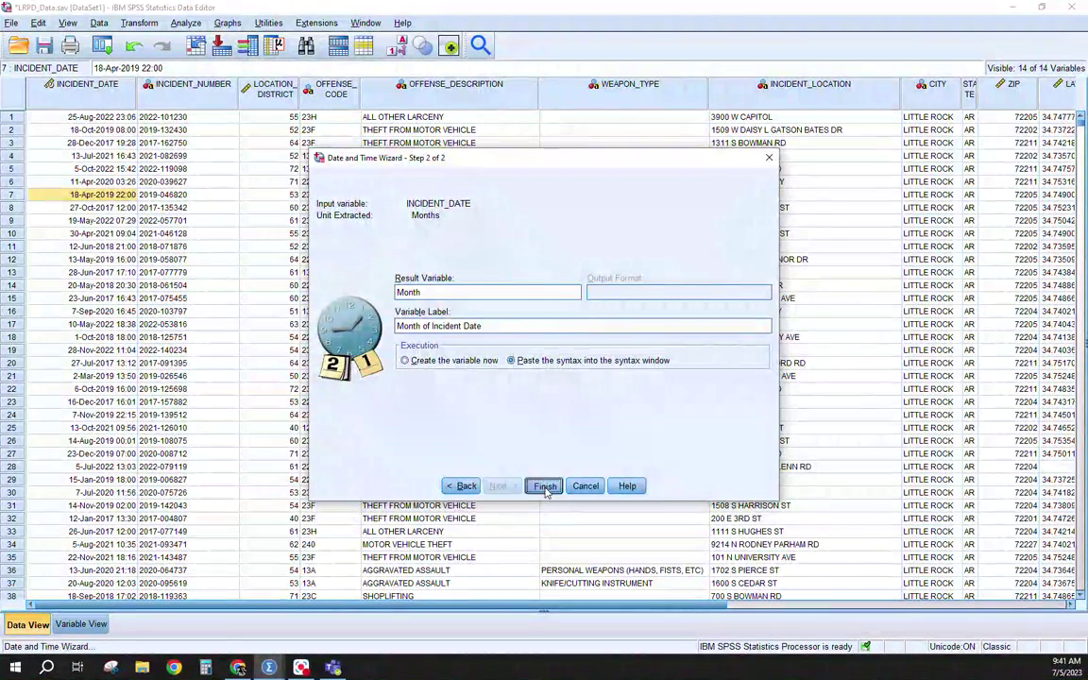
left_click(545, 487)
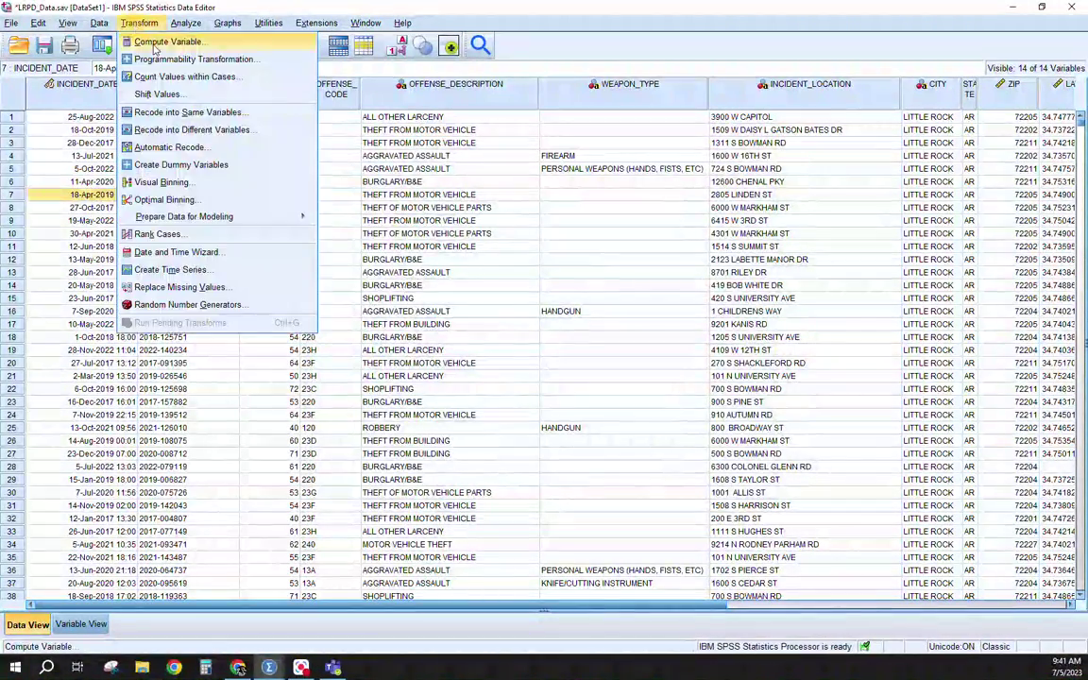
left_click(191, 252)
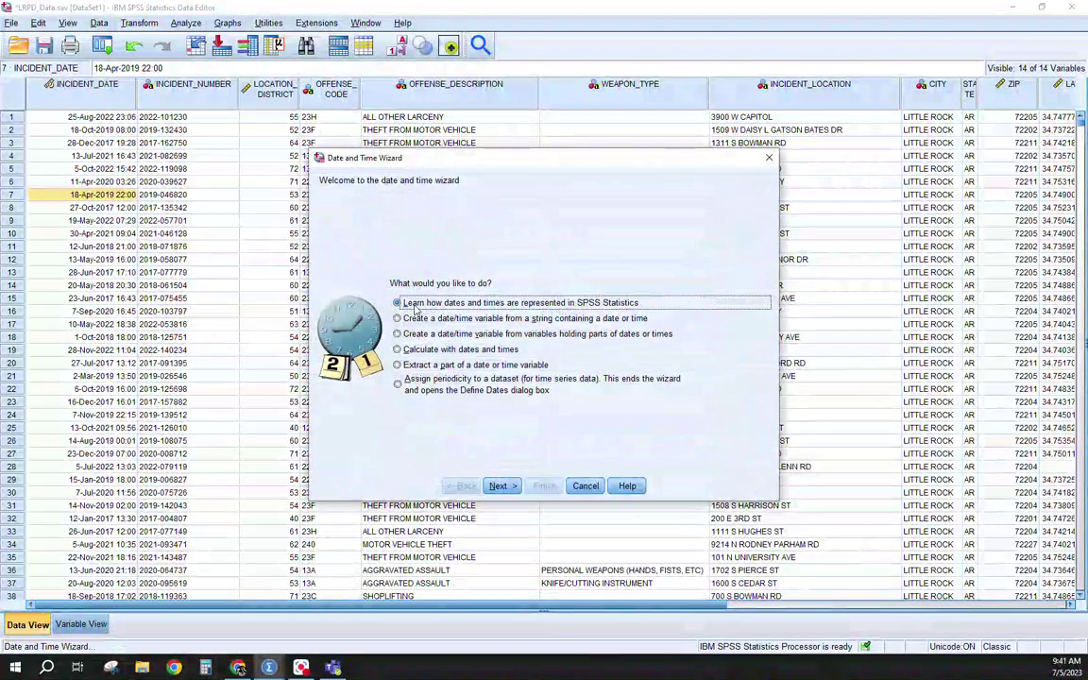
left_click(432, 368)
- Set INCIDENT_DATE as the source and Day of Week as the unit to extract
left_click(499, 487)
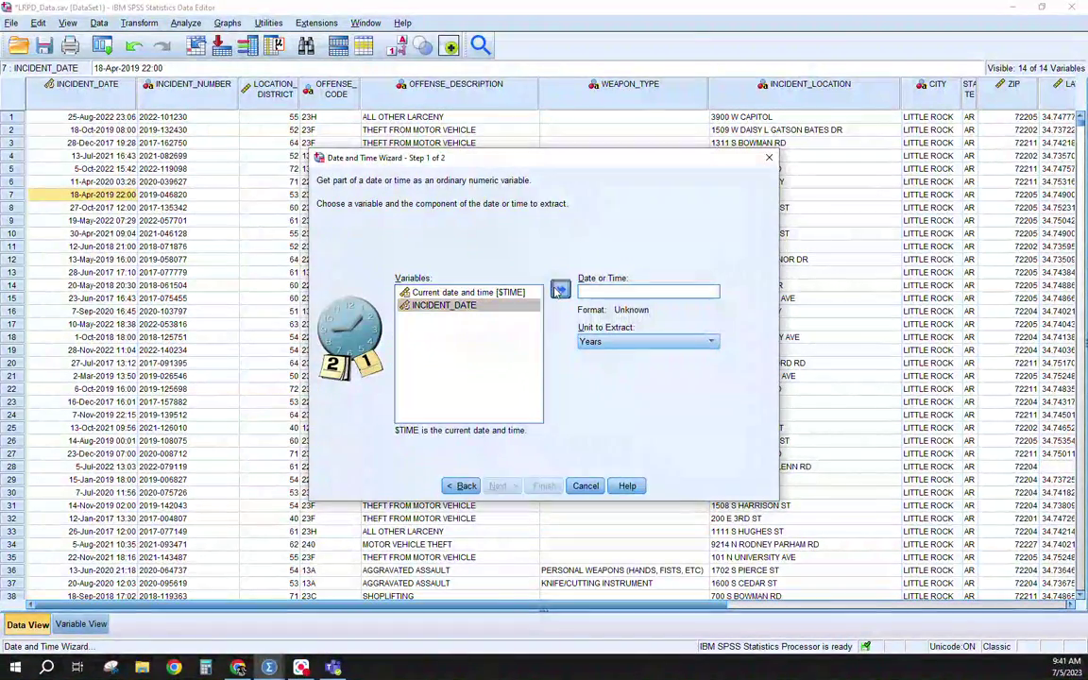
left_click(560, 290)
left_click(662, 341)
scroll(656, 397, "down", 2)
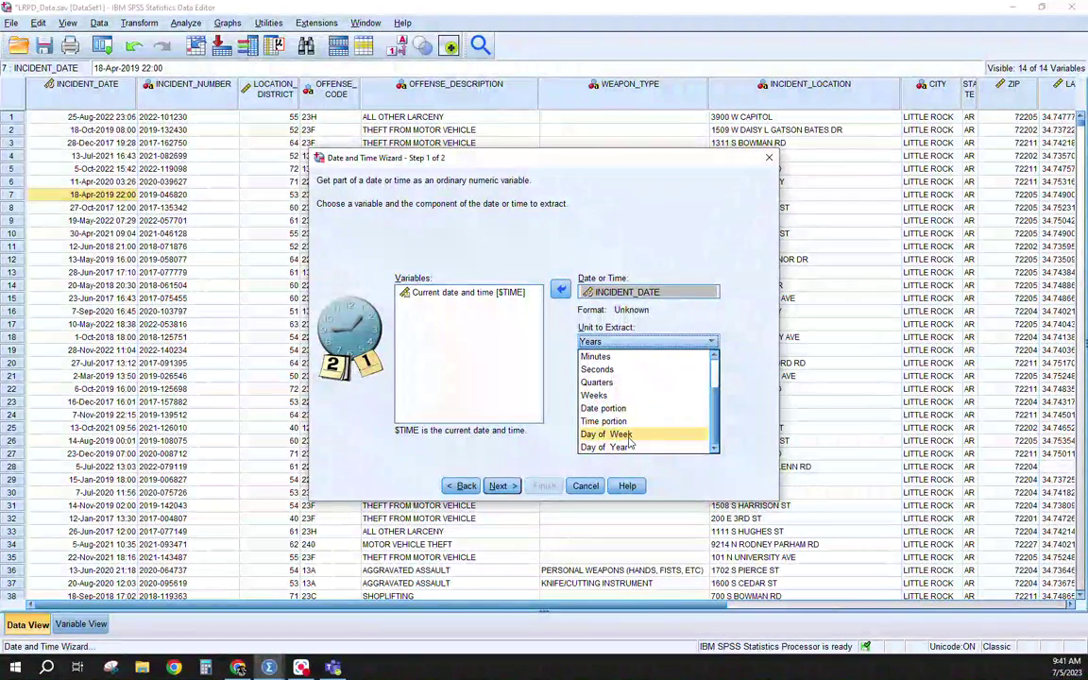
left_click(631, 435)
left_click(499, 486)
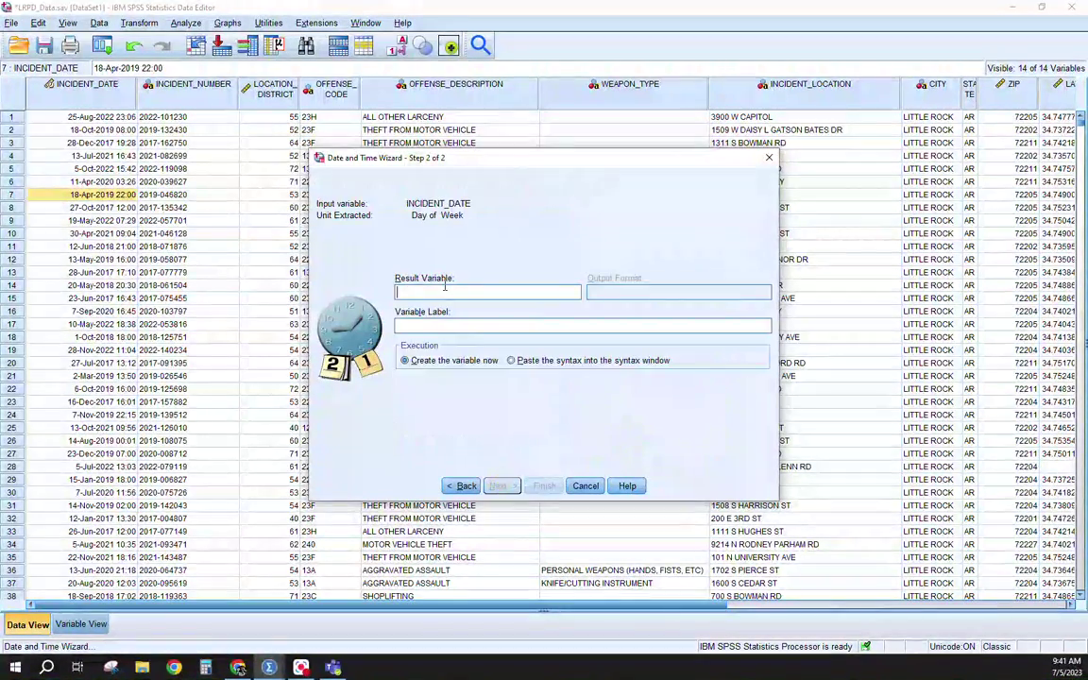
- Name it Day_of_Week, label it 'Day of Week for incident', and paste the syntax
type("Day_")
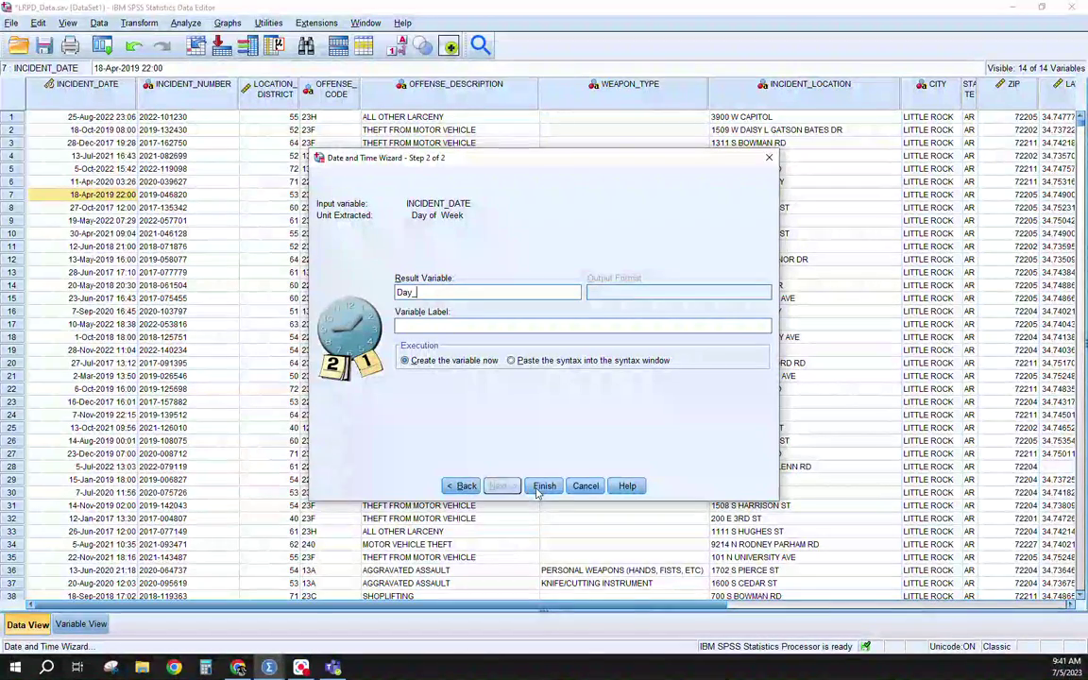
type("f_Week")
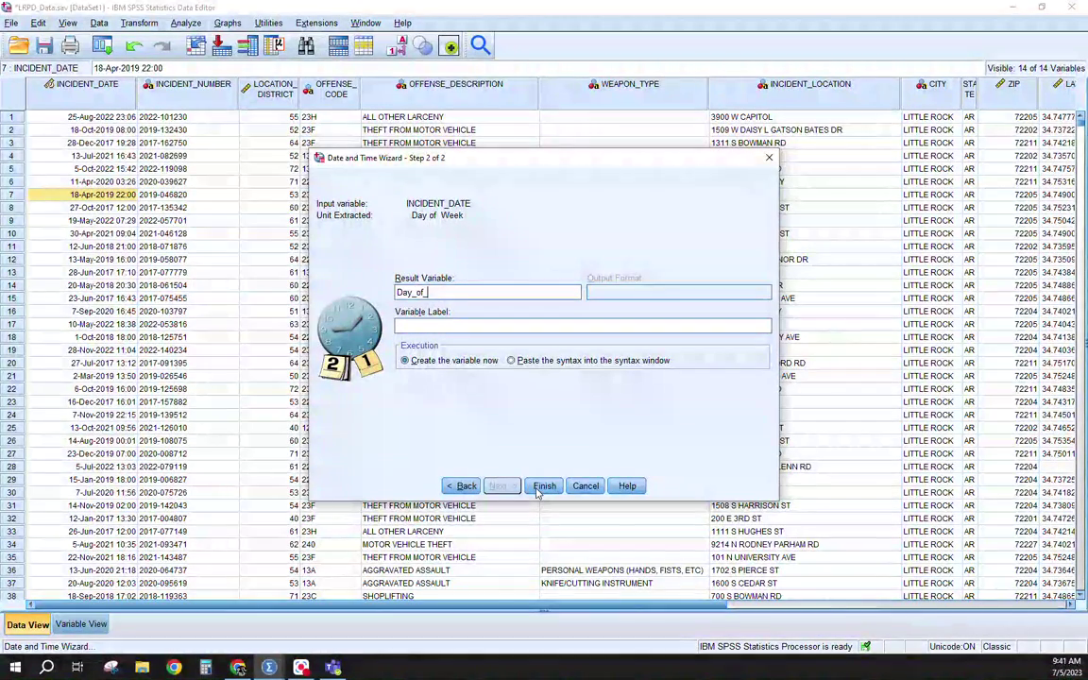
key("Tab")
type("Day of")
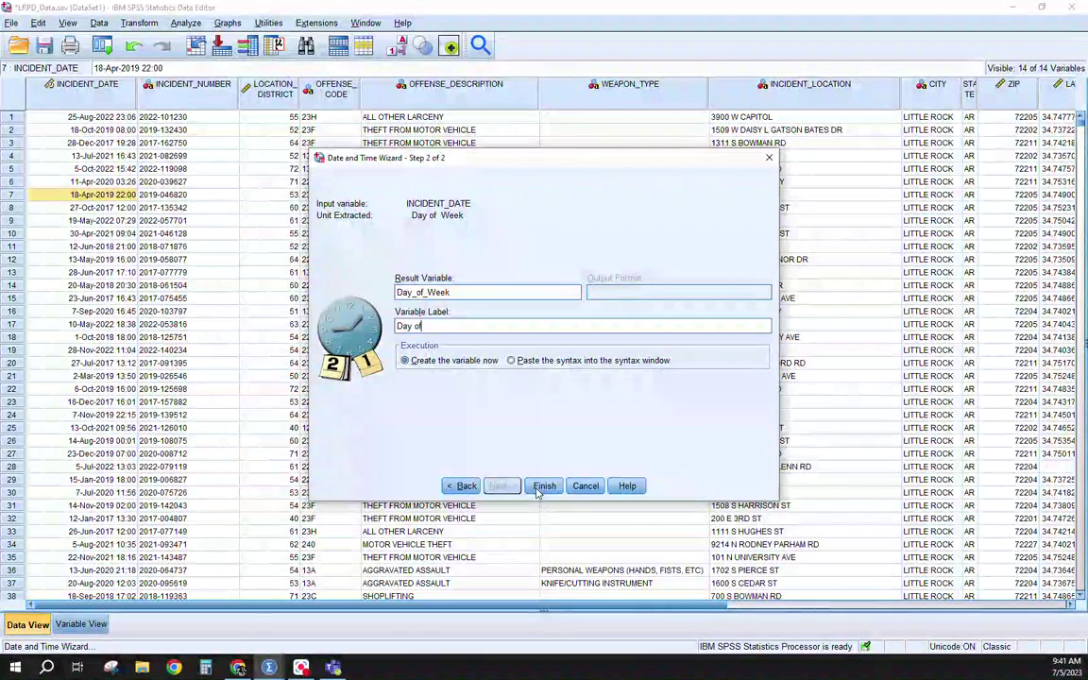
type(" Week for incident")
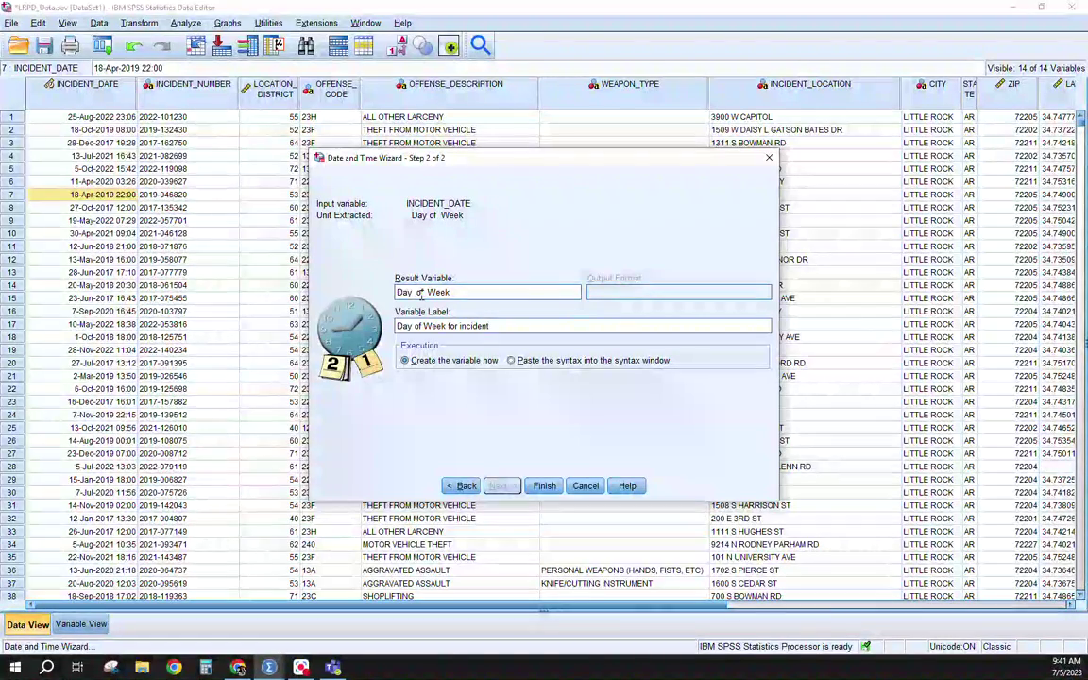
left_click(543, 368)
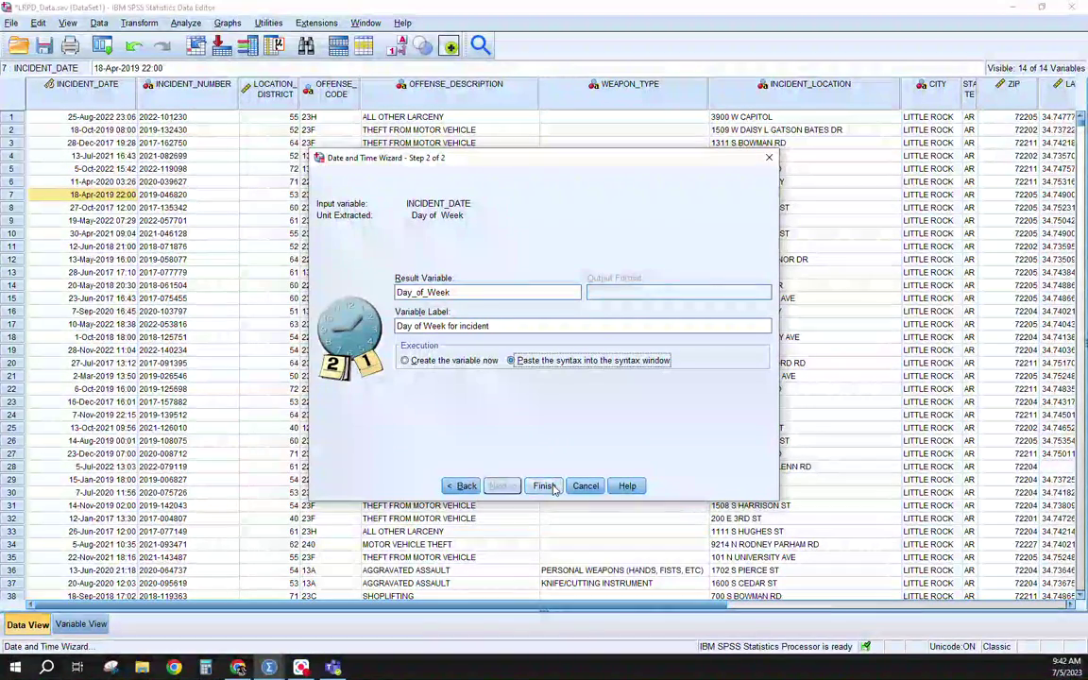
left_click(544, 486)
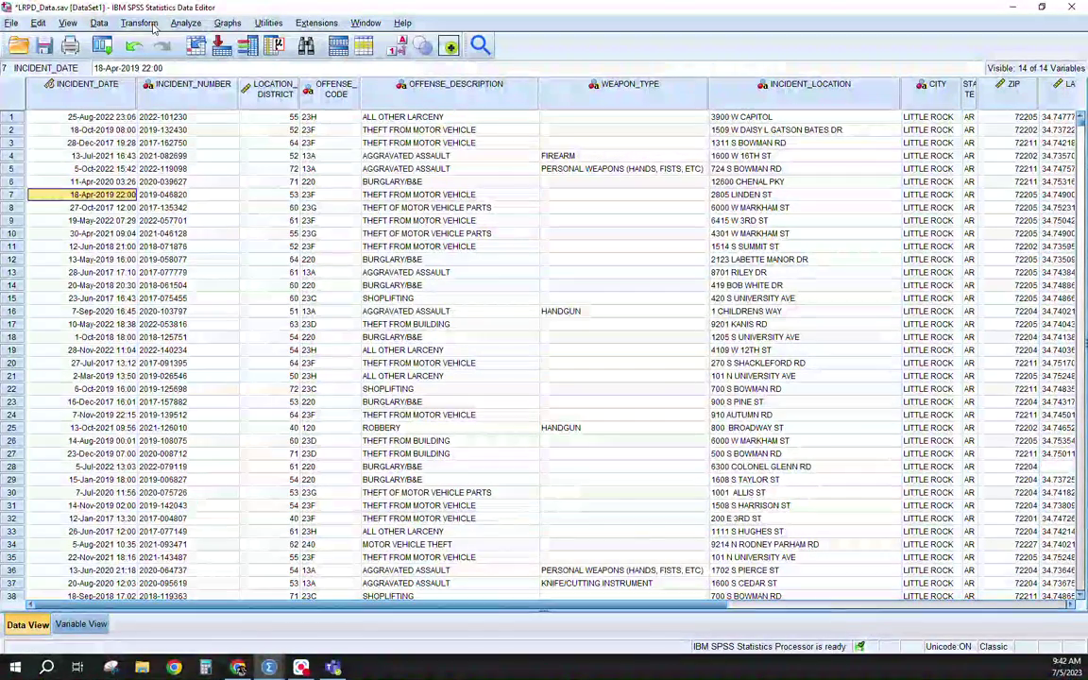
- Start a new Date and Time Wizard extraction of Hours from INCIDENT_DATE
left_click(151, 24)
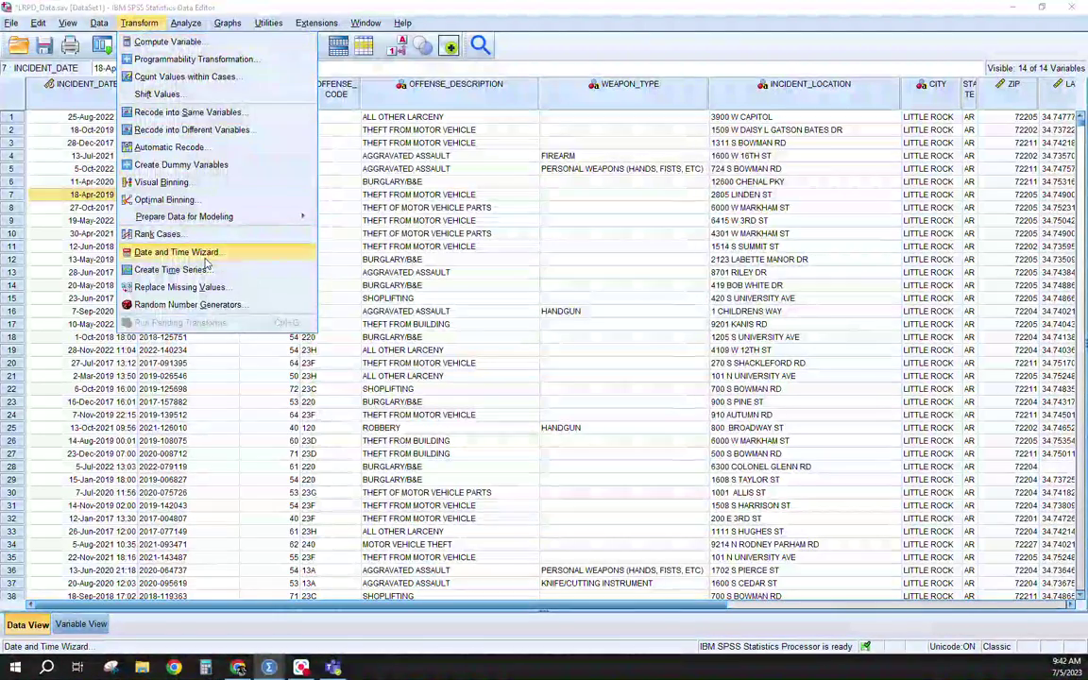
left_click(179, 252)
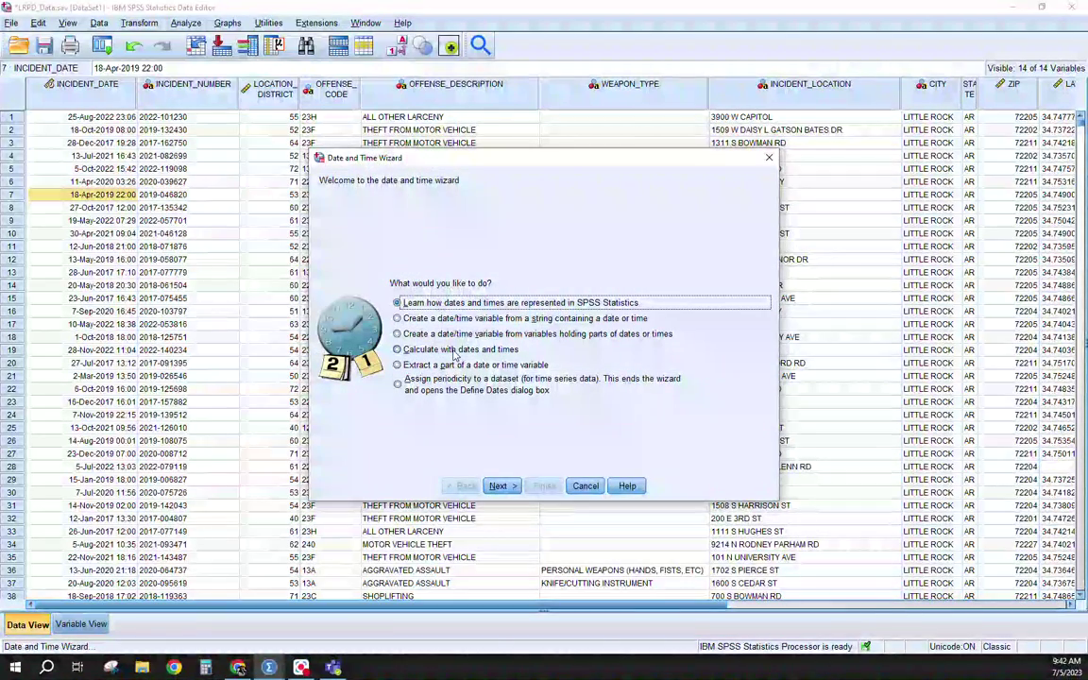
left_click(452, 365)
left_click(503, 485)
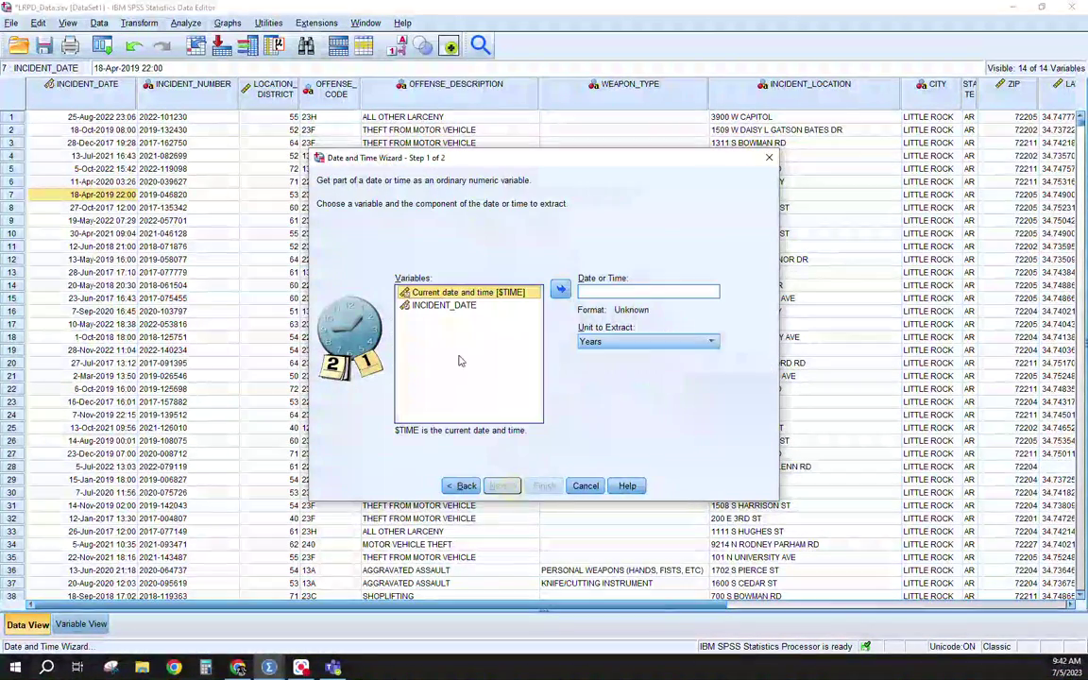
left_click(449, 305)
left_click(560, 289)
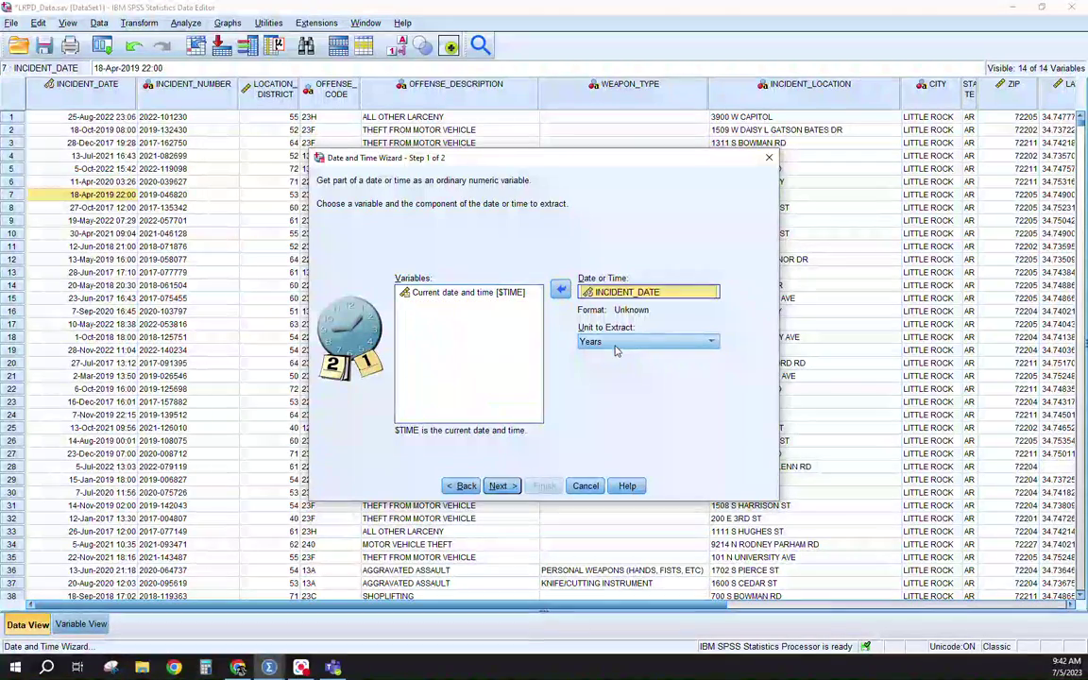
left_click(624, 341)
left_click(604, 396)
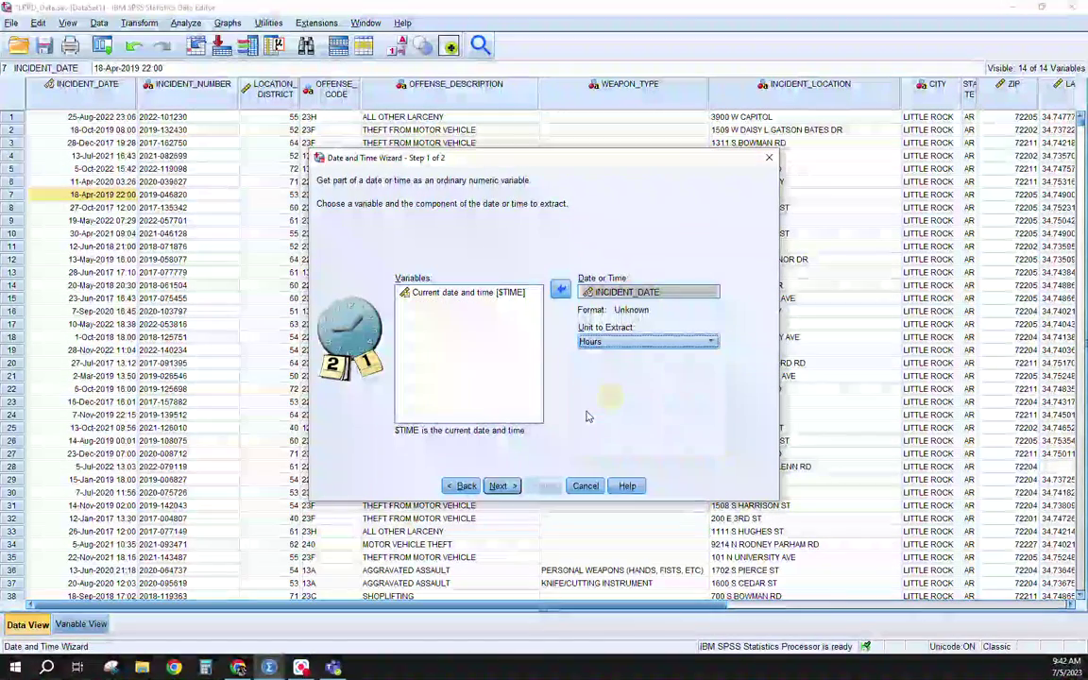
- Name the result Hour, label it 'Hour of Incident', and paste the syntax
left_click(501, 486)
type("H")
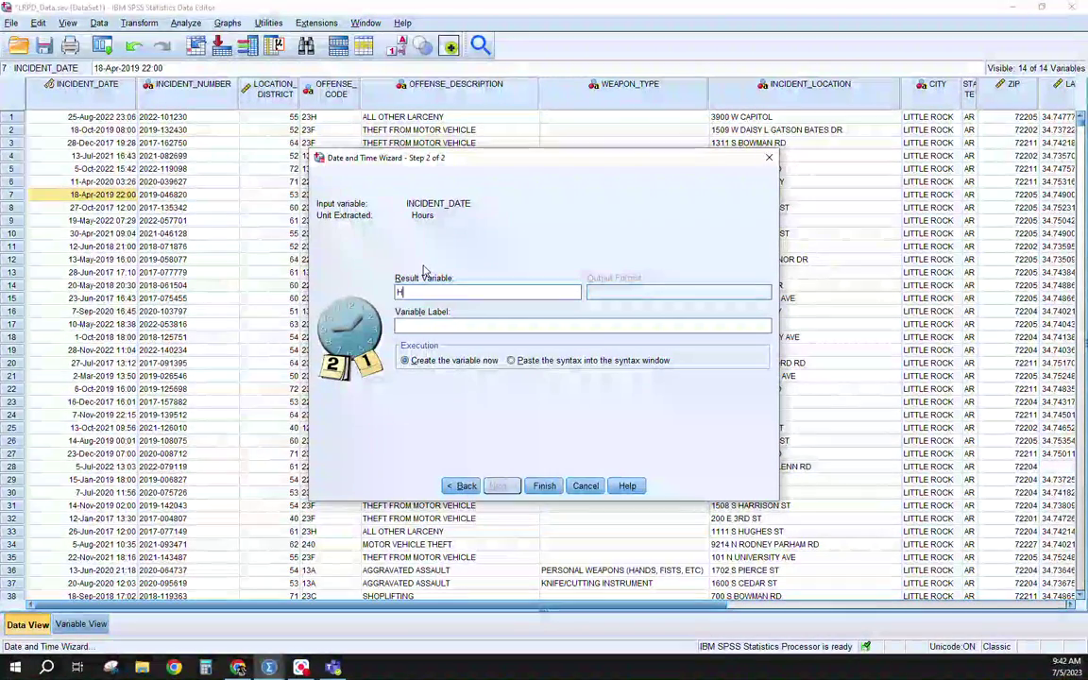
type("Hour of")
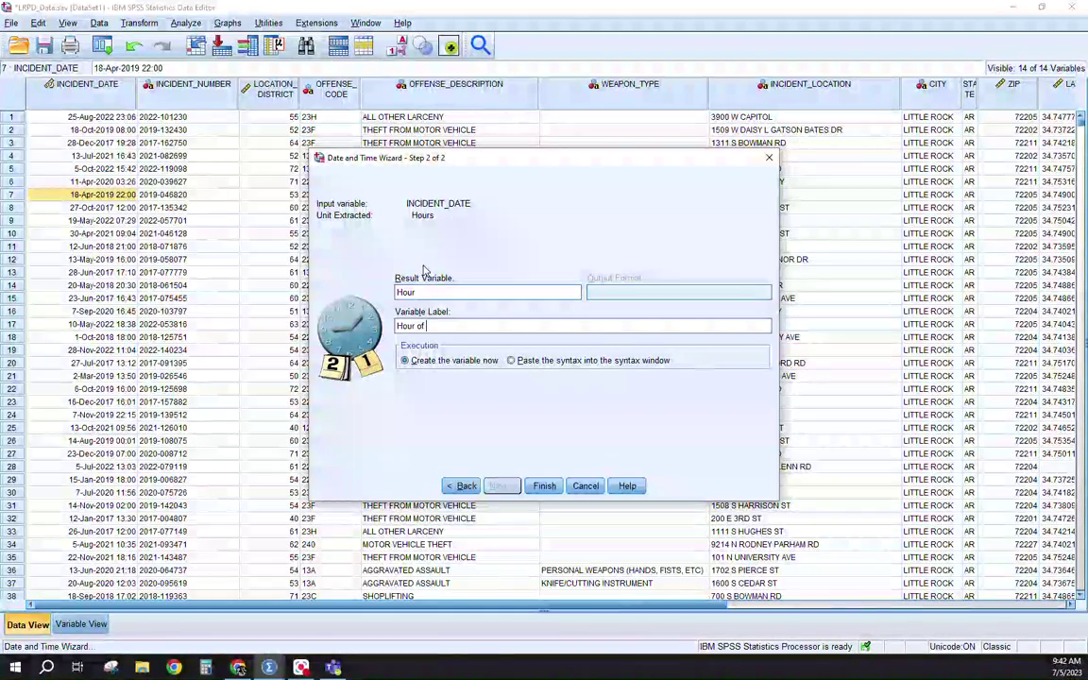
type(" Incident")
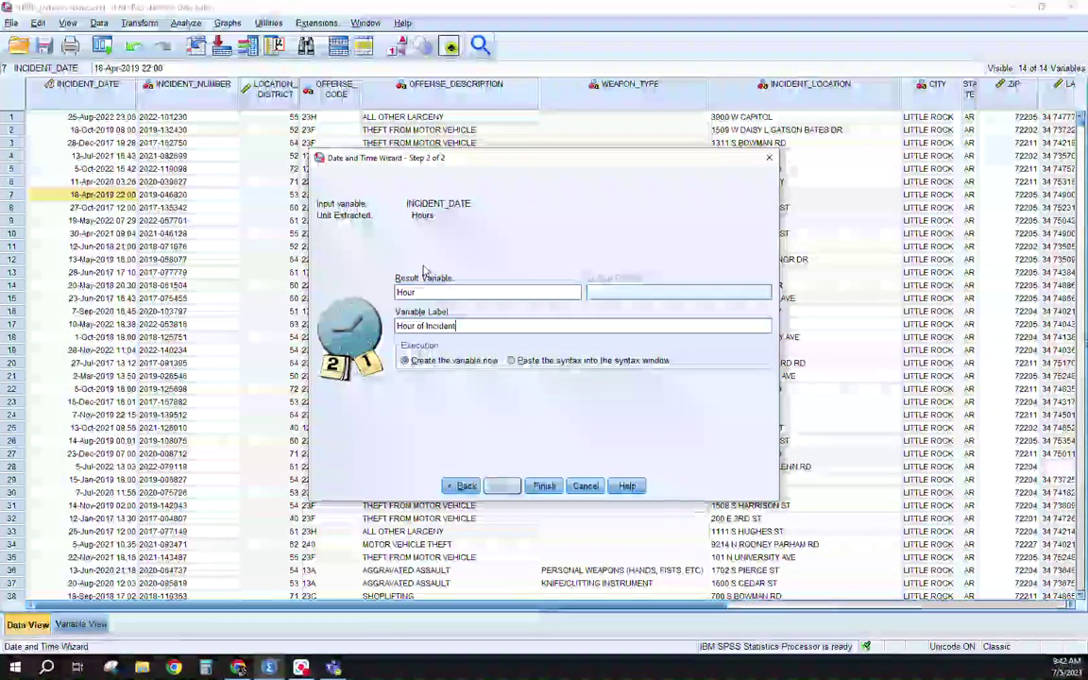
left_click(580, 362)
left_click(544, 486)
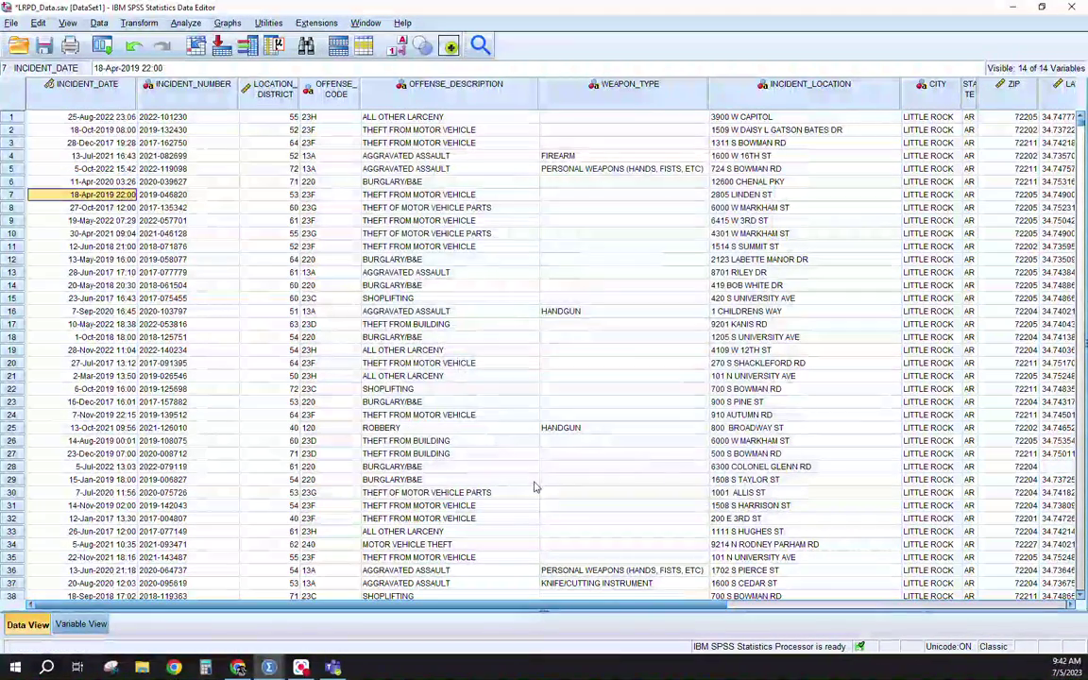
scroll(534, 487, "right", 10)
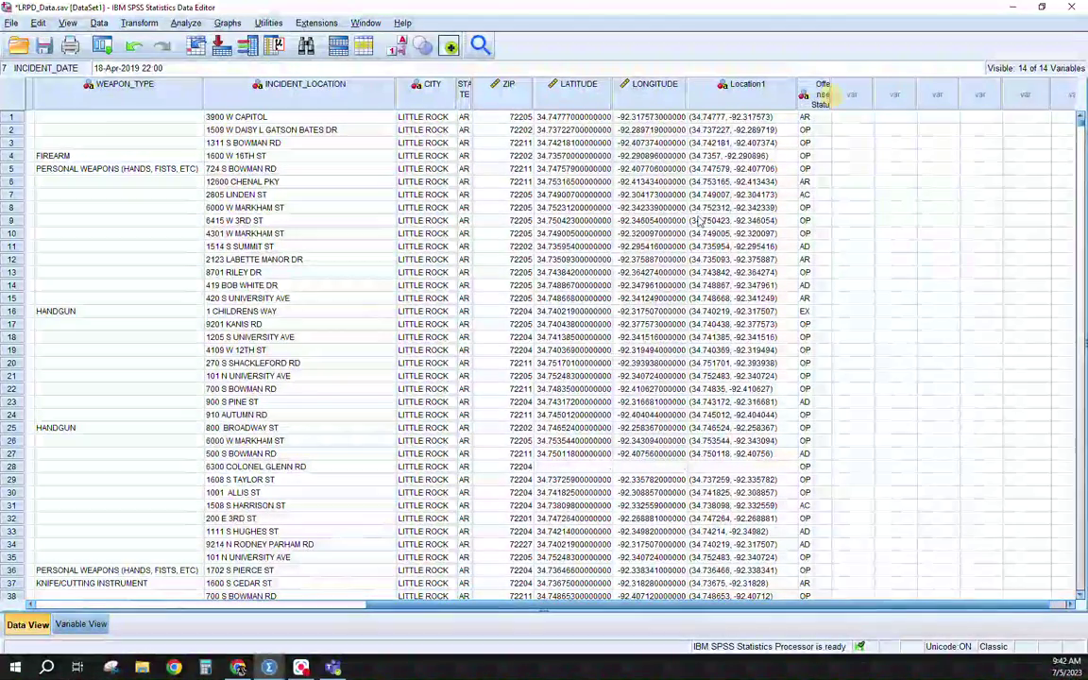
left_click(269, 668)
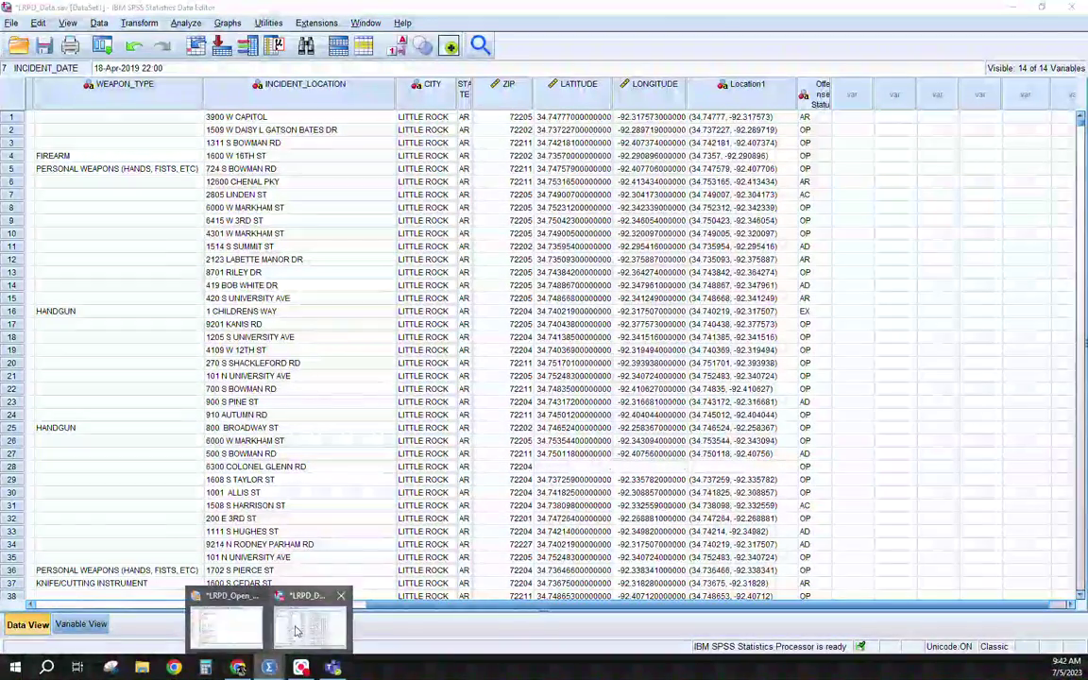
- In the syntax file, remove a blank line and run the four date extraction blocks (lines 21–51)
left_click(216, 626)
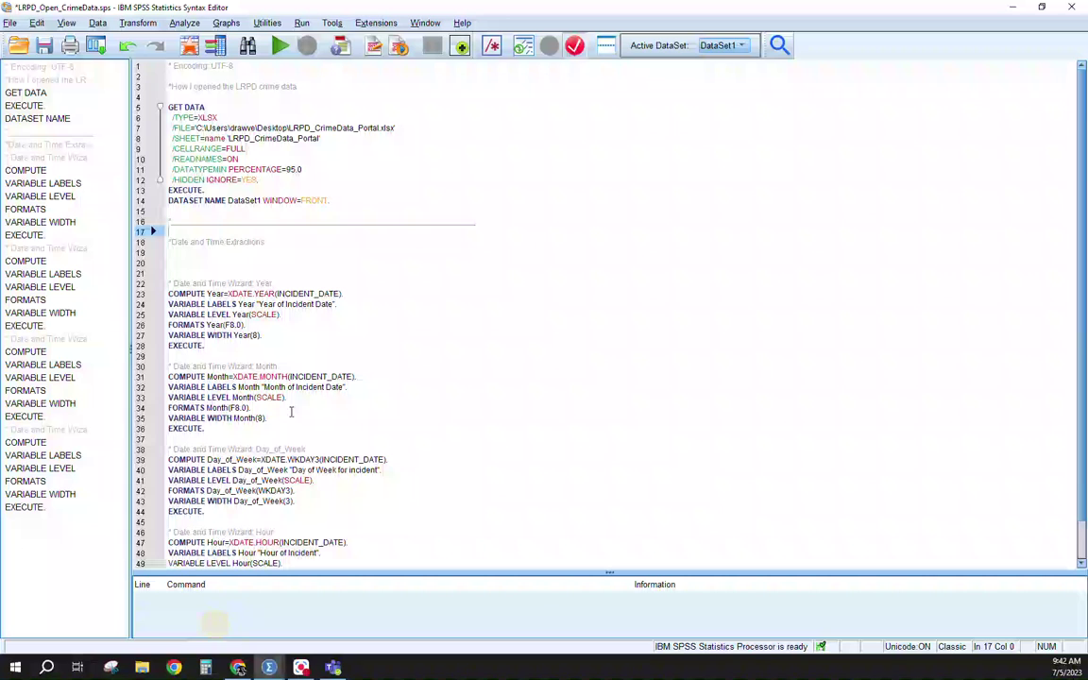
left_click(190, 259)
key("Delete")
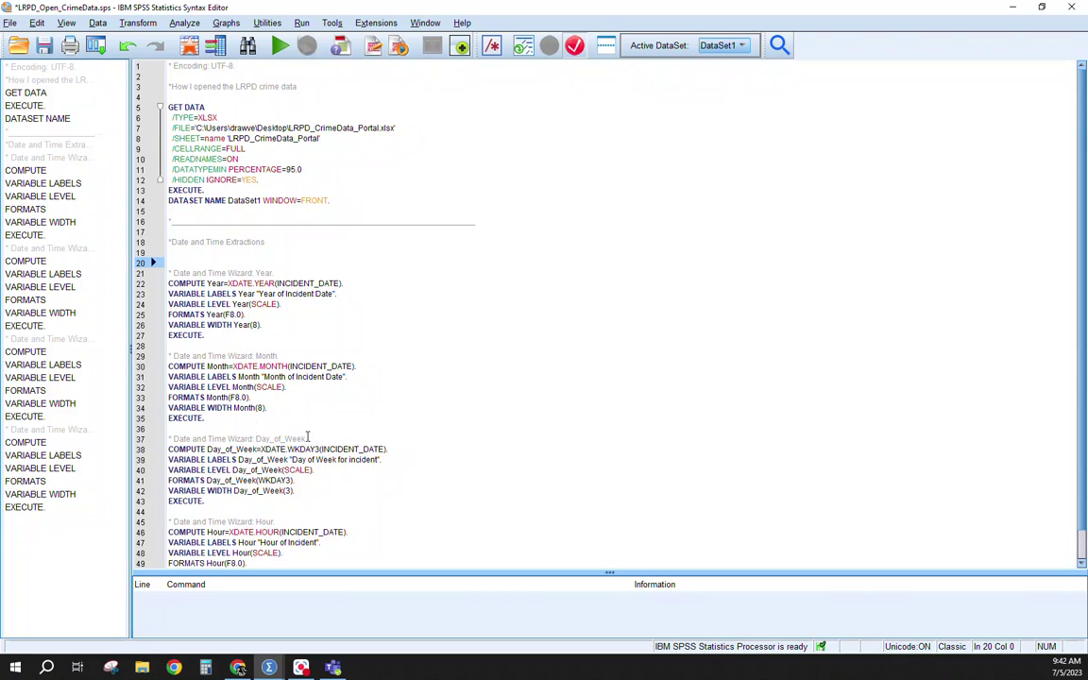
scroll(237, 511, "down", 1)
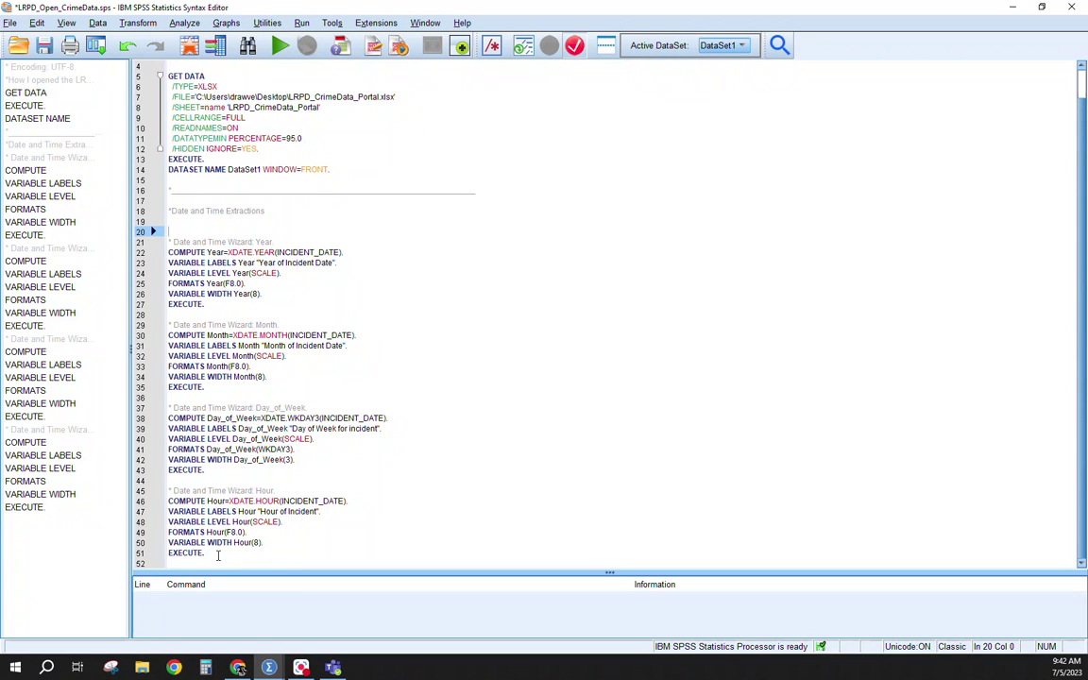
left_click_drag(215, 556, 167, 241)
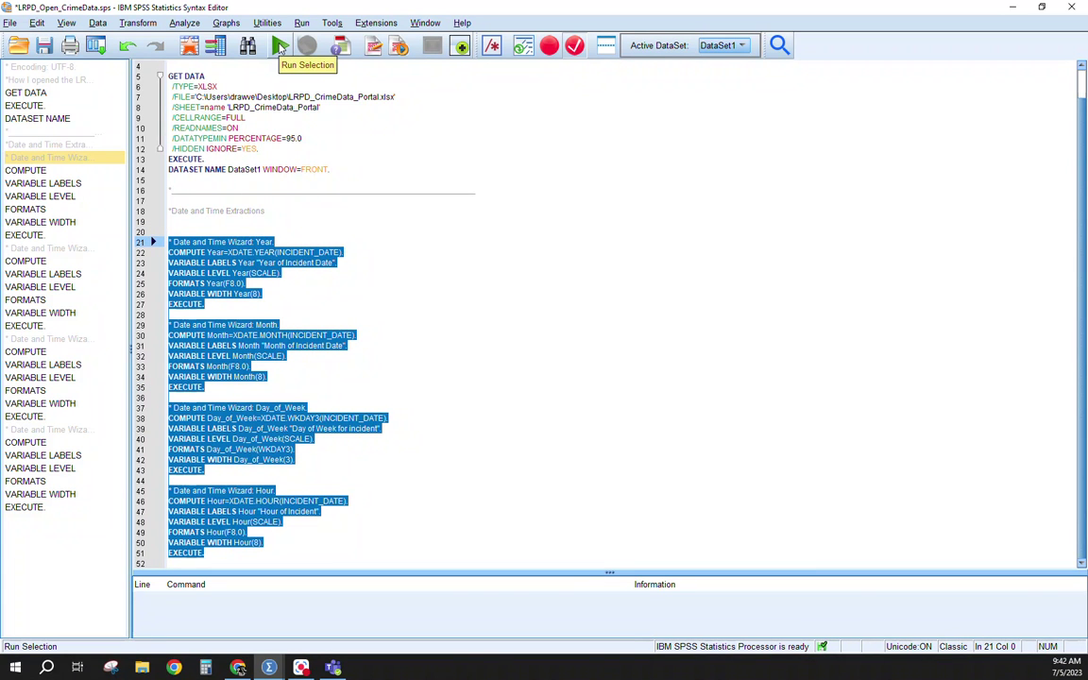
left_click(280, 46)
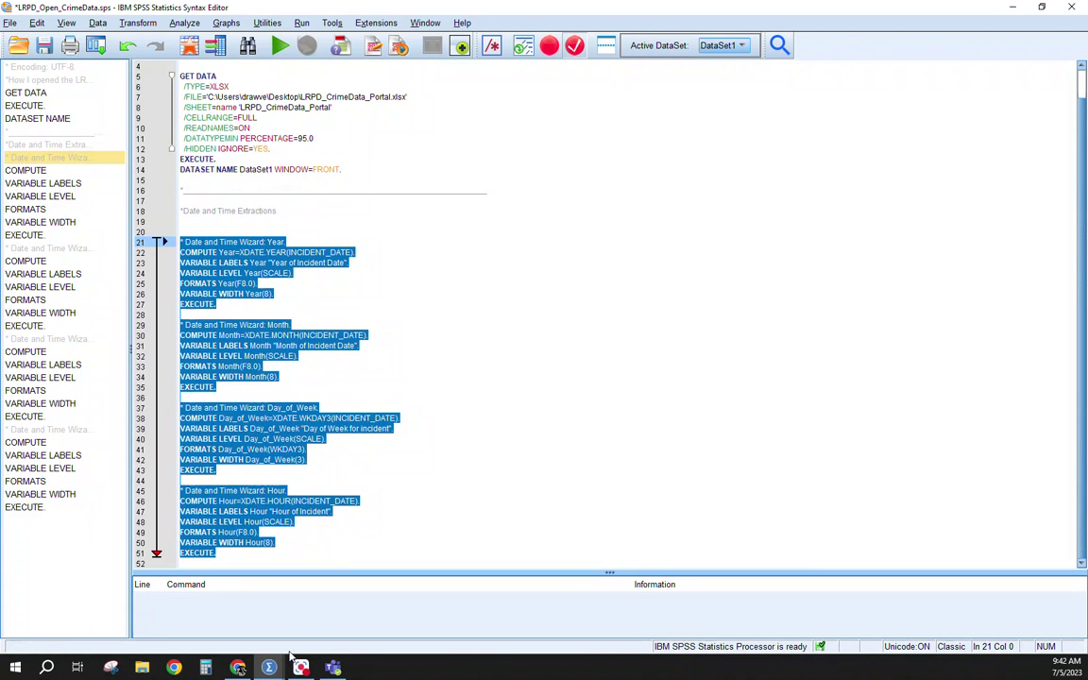
- Back in the Data Editor, widen the Day_of_Week column to read it in full
mouse_move(236, 667)
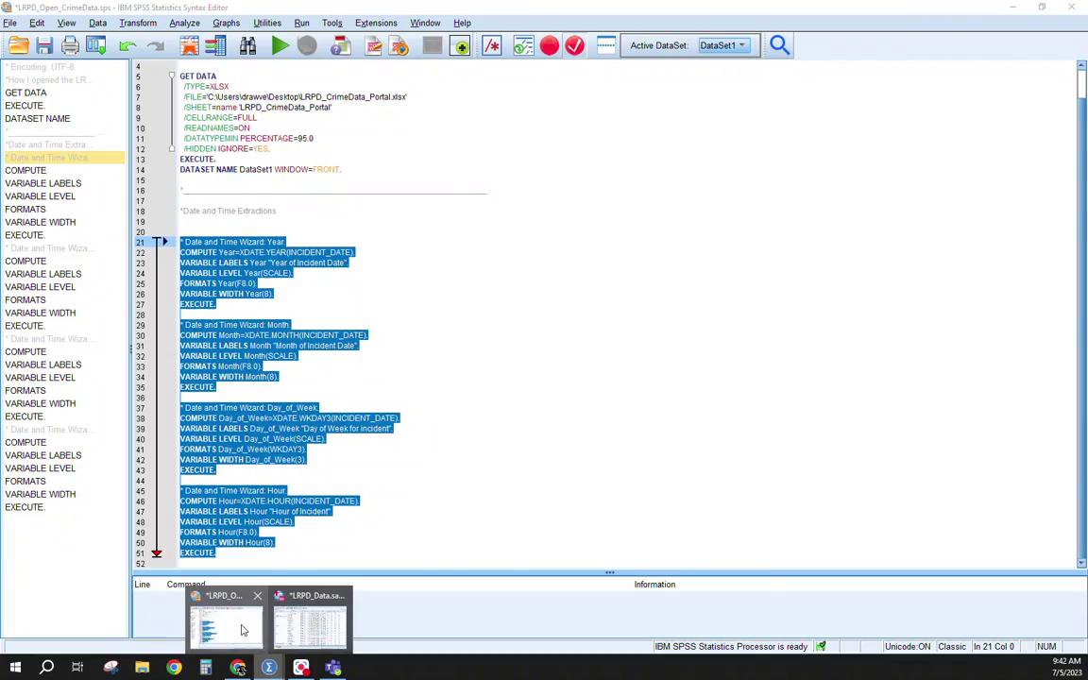
left_click(294, 628)
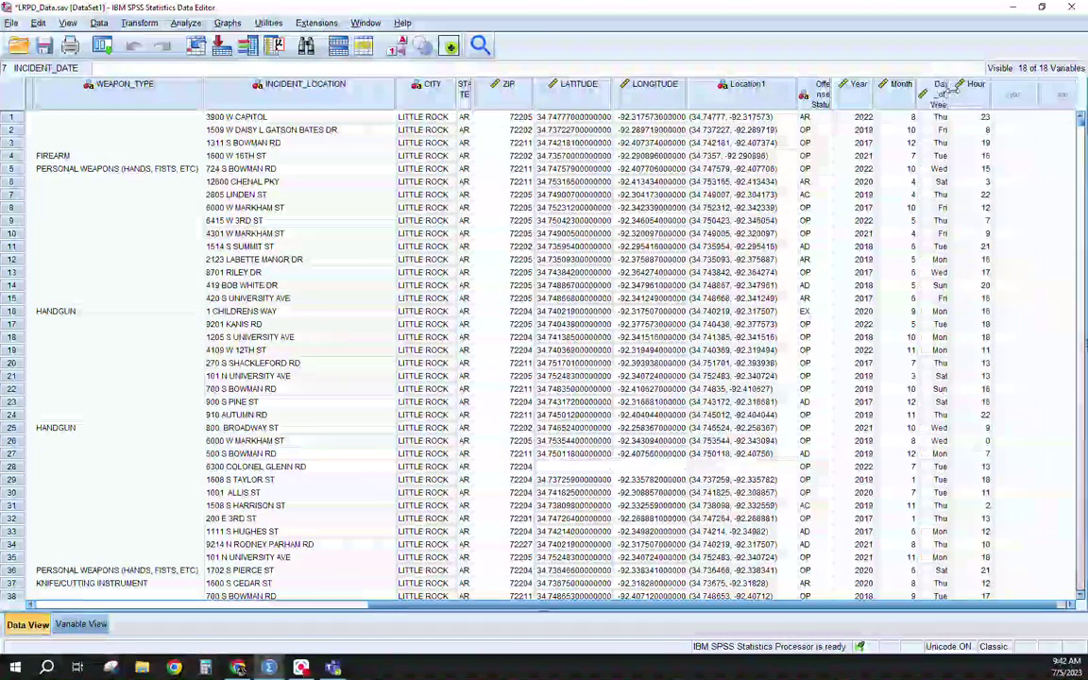
left_click_drag(943, 91, 973, 91)
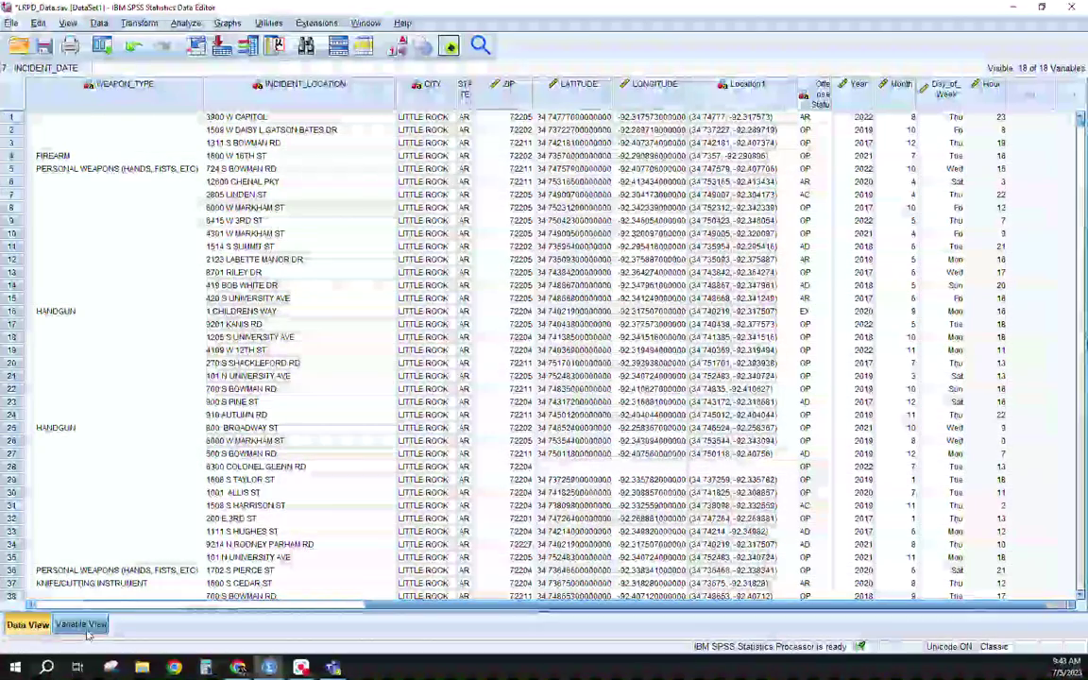
left_click(106, 629)
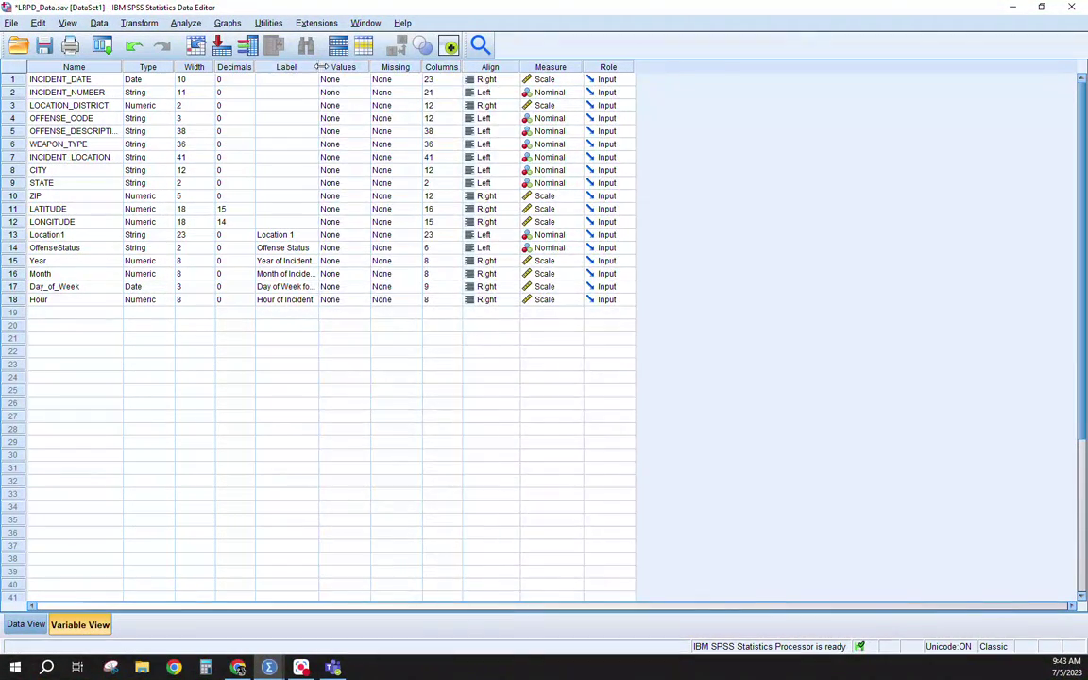
- Widen the Label column to show the new labels, then return to the LRPD_Open_CrimeData.sps syntax
left_click_drag(318, 67, 447, 68)
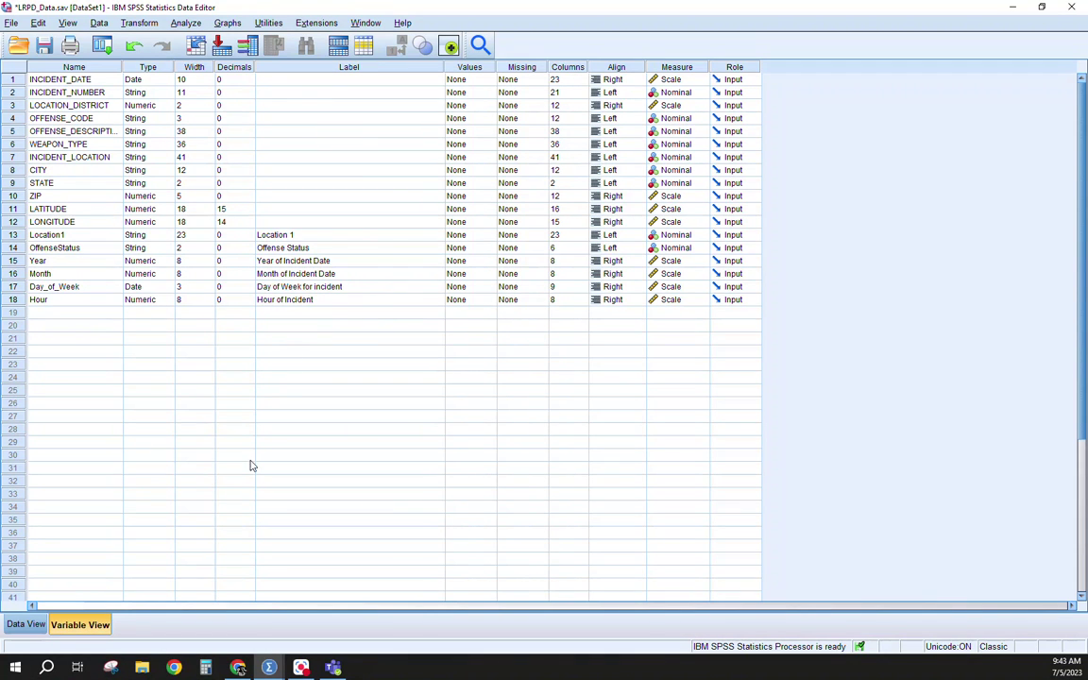
mouse_move(269, 666)
left_click(230, 628)
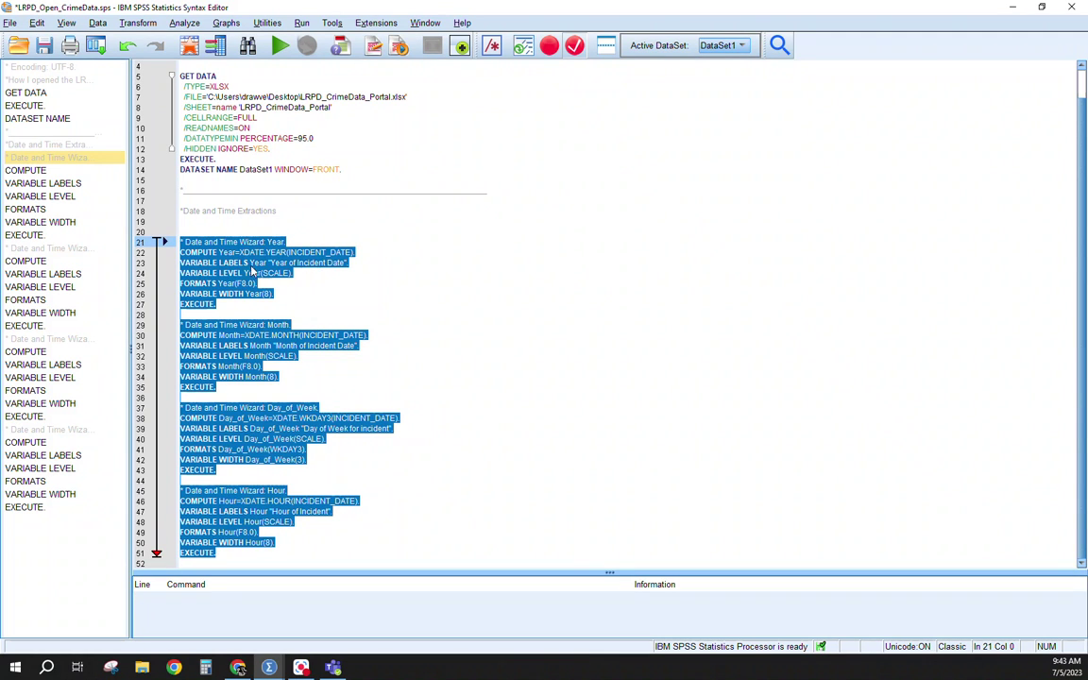
left_click(199, 312)
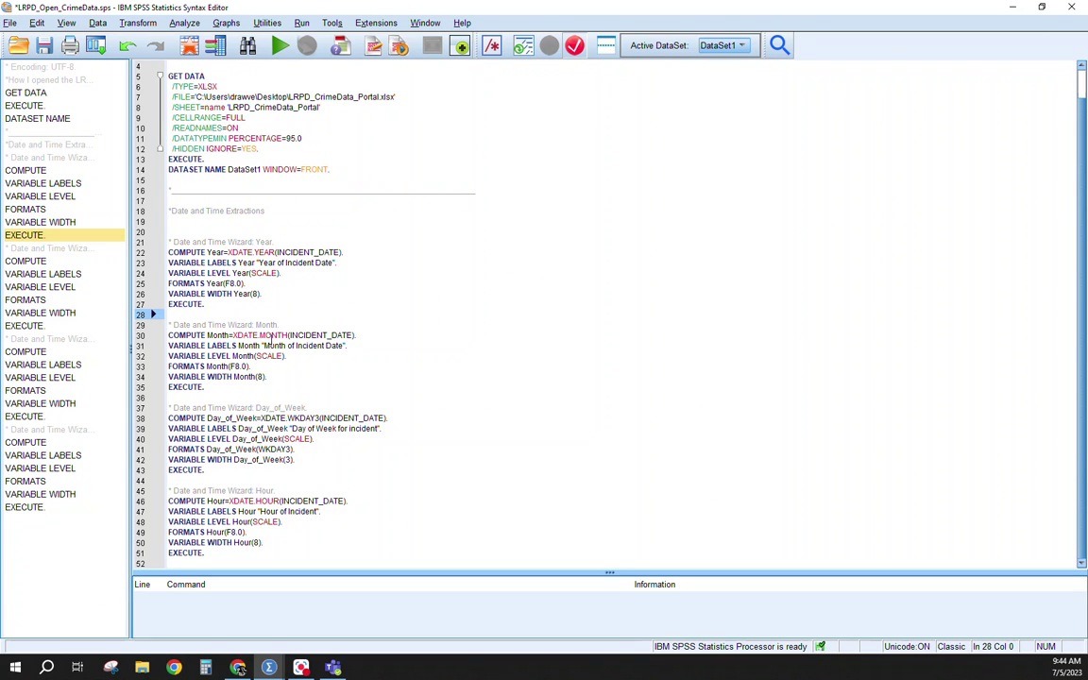
left_click(266, 336)
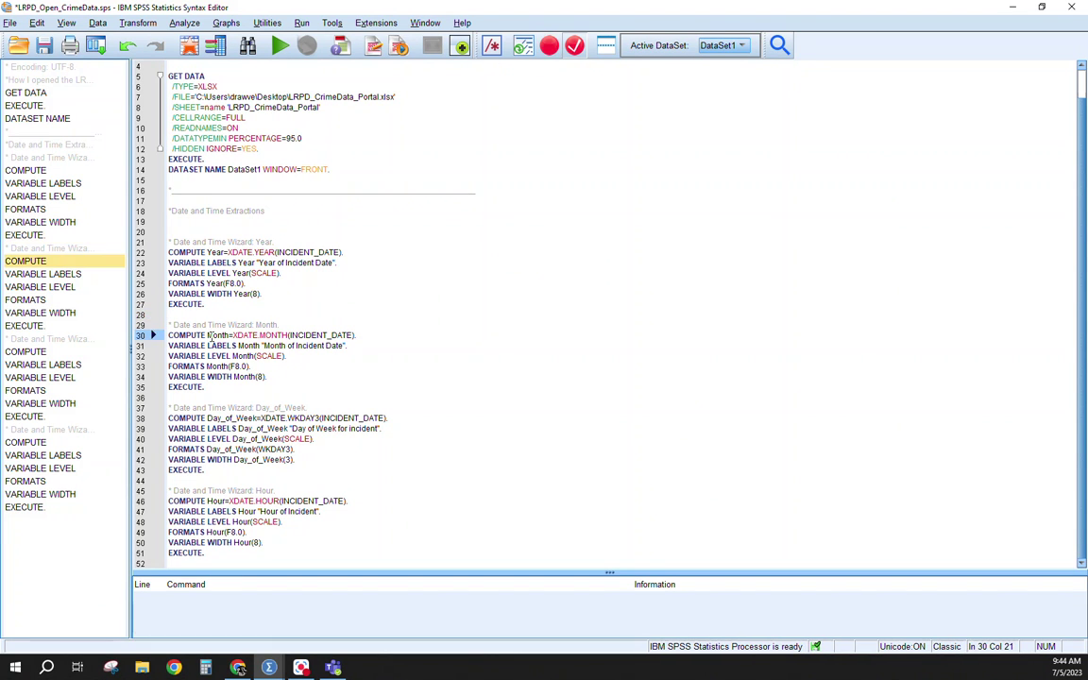
double_click(292, 335)
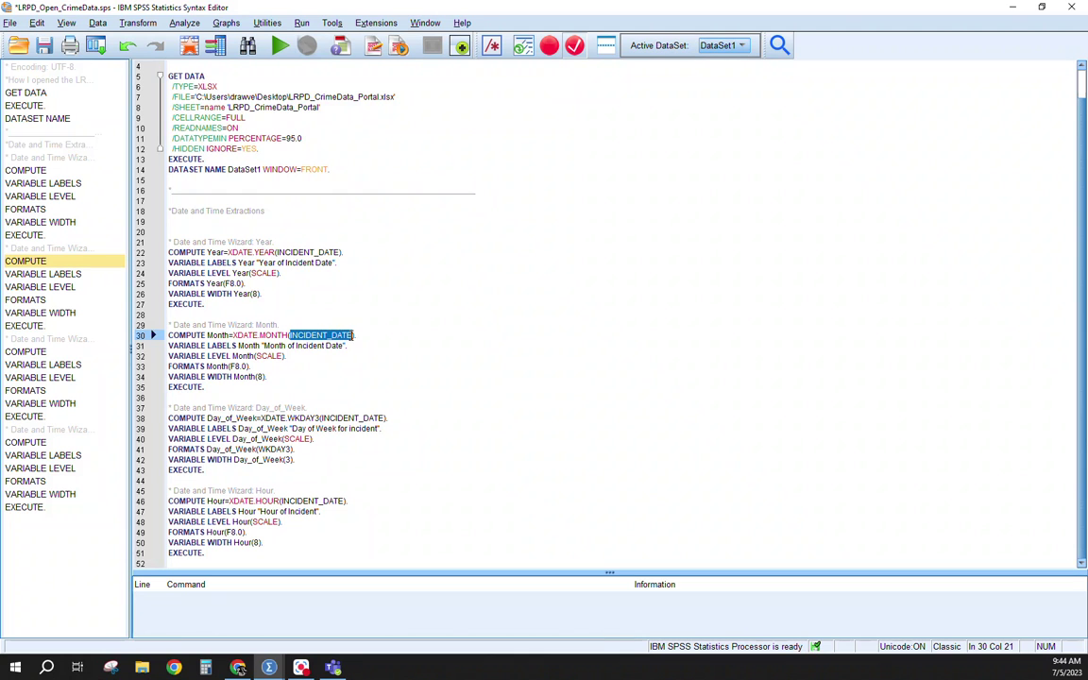
left_click(215, 335)
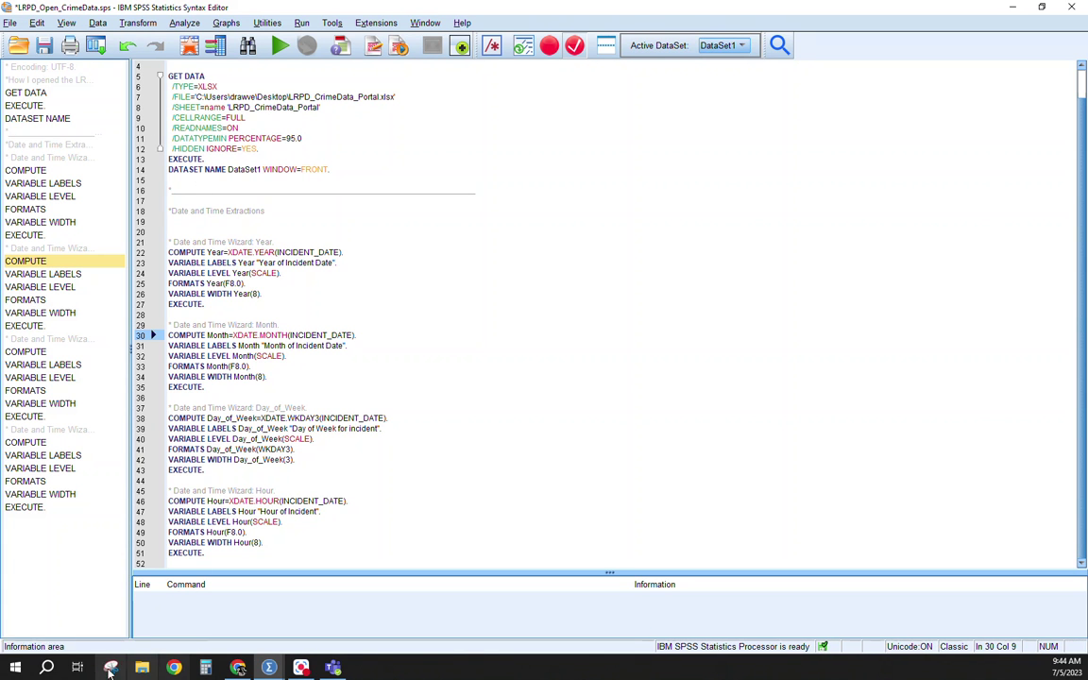
left_click(270, 668)
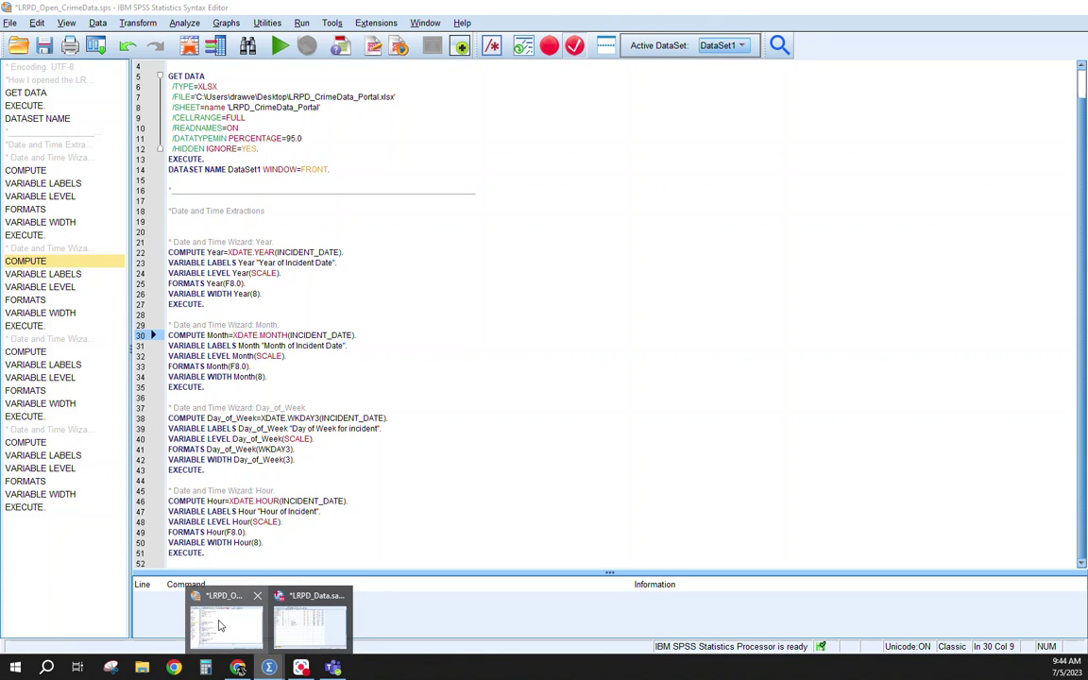
- Bring the LRPD_Data.sav grid to the front and scroll across its columns to check the new date variables
mouse_move(302, 624)
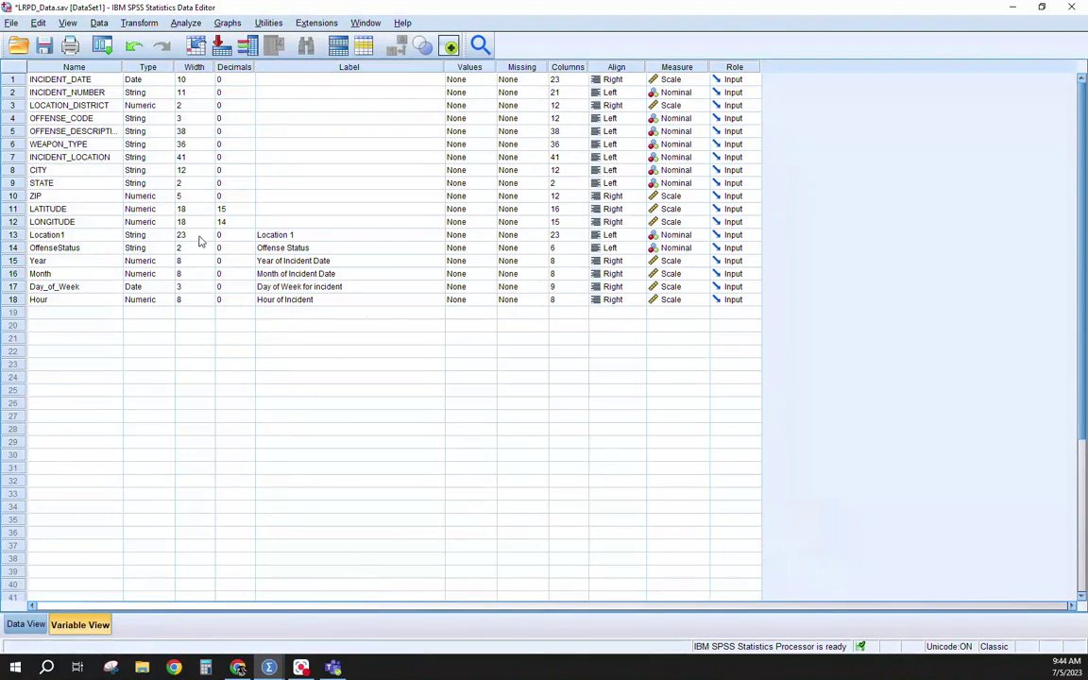
left_click(27, 625)
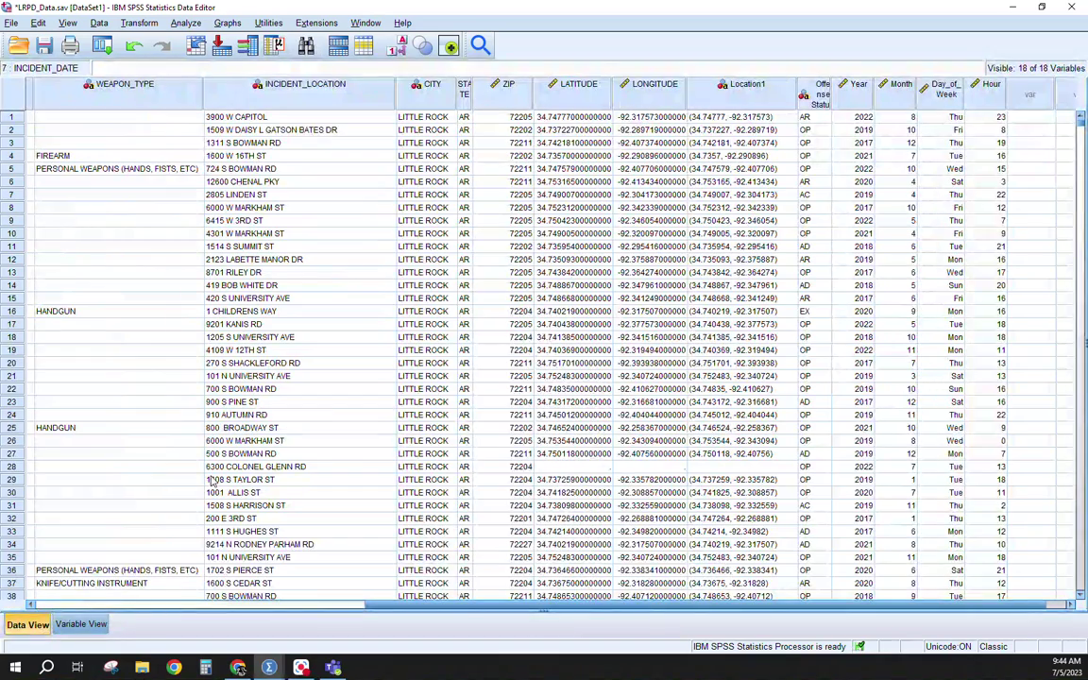
scroll(491, 610, "right", 1)
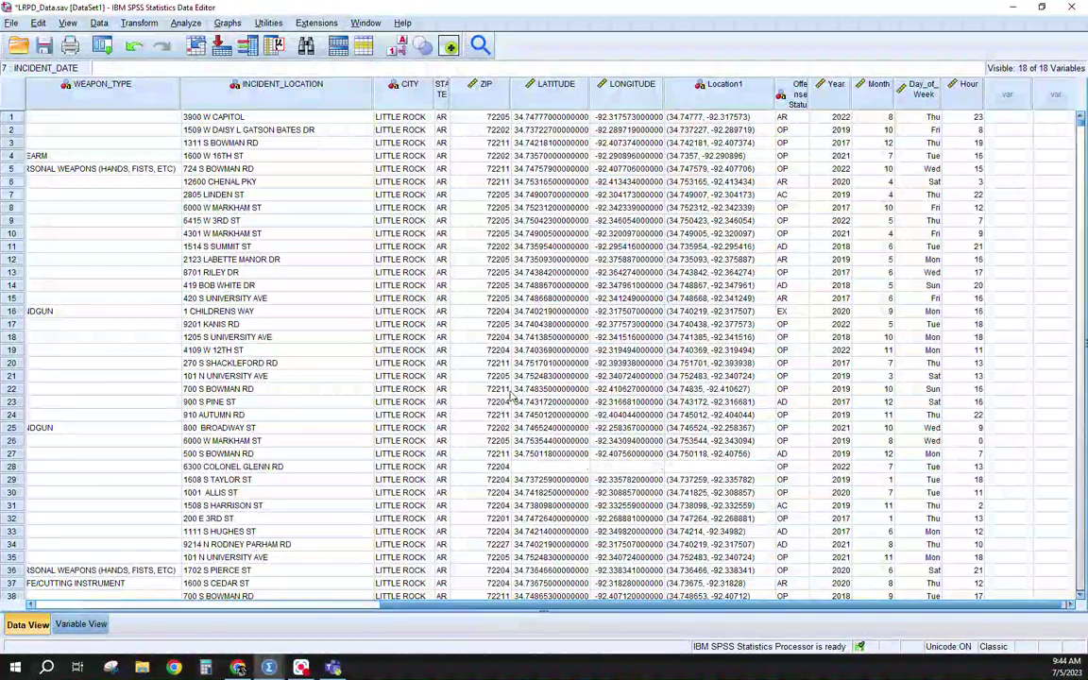
scroll(501, 612, "left", 5)
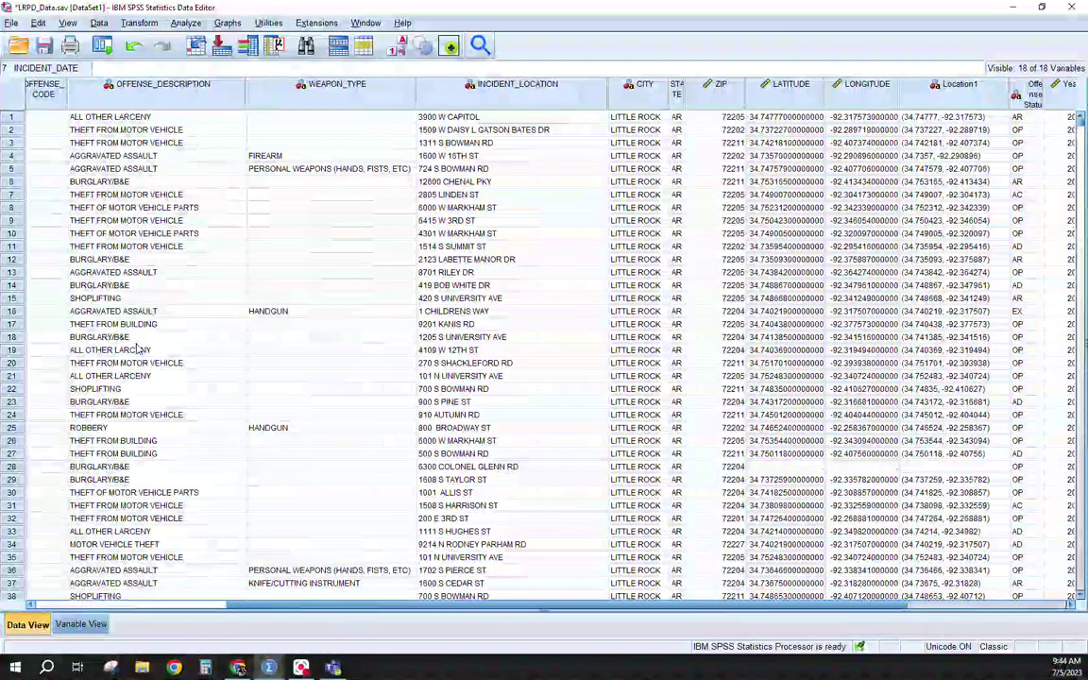